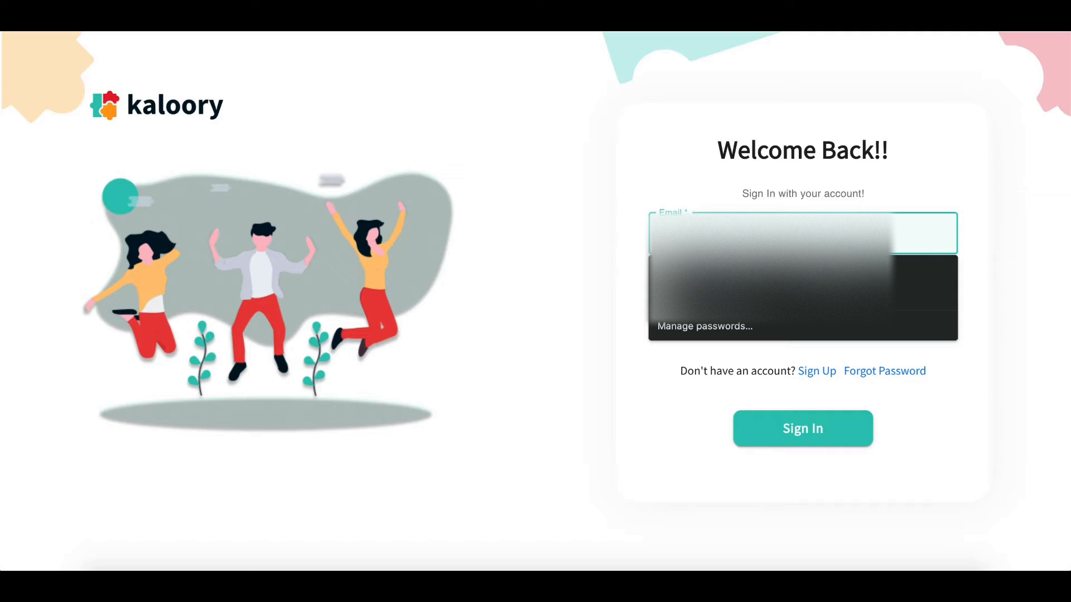
Sign in to the teacher account with its saved e-mail address and the account password
{"action": "type", "text": "k"}
{"action": "key", "text": "Down"}
{"action": "key", "text": "Return"}
{"action": "key", "text": "Tab"}
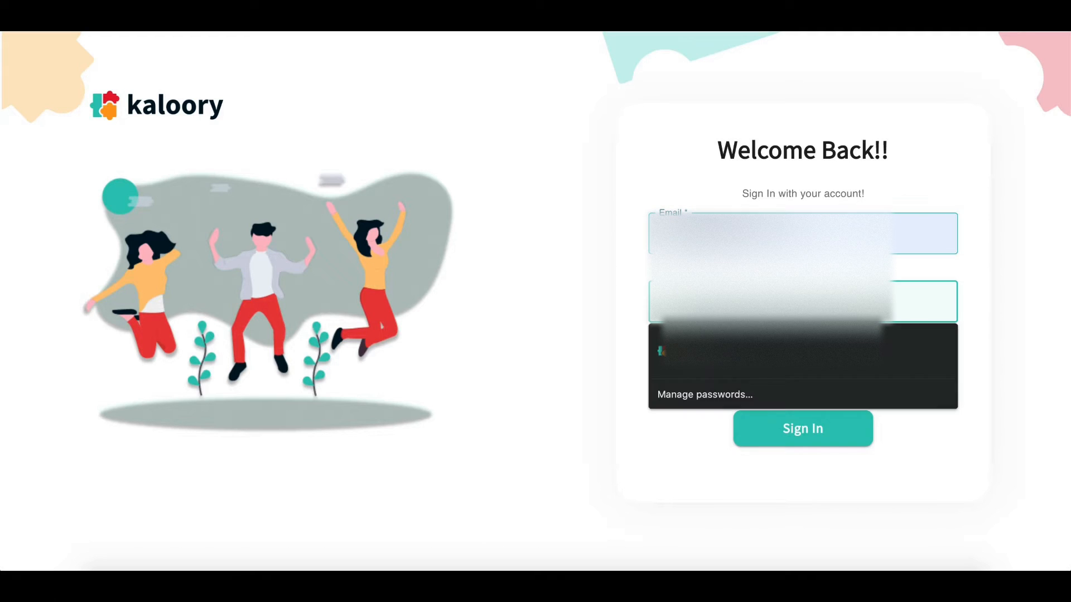
{"action": "type", "text": "••••••••"}
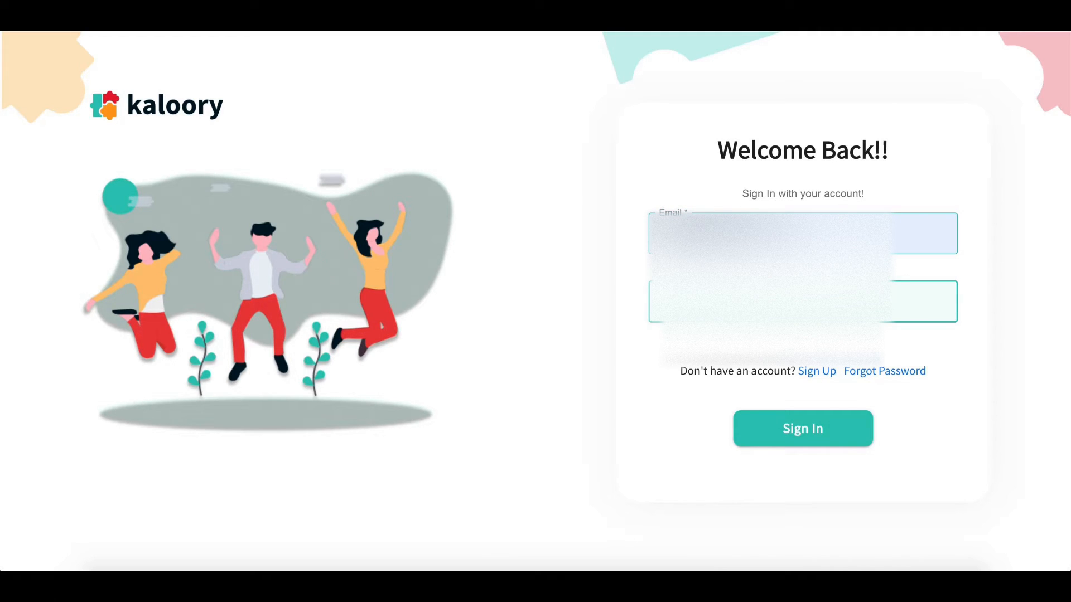
{"action": "key", "text": "Return"}
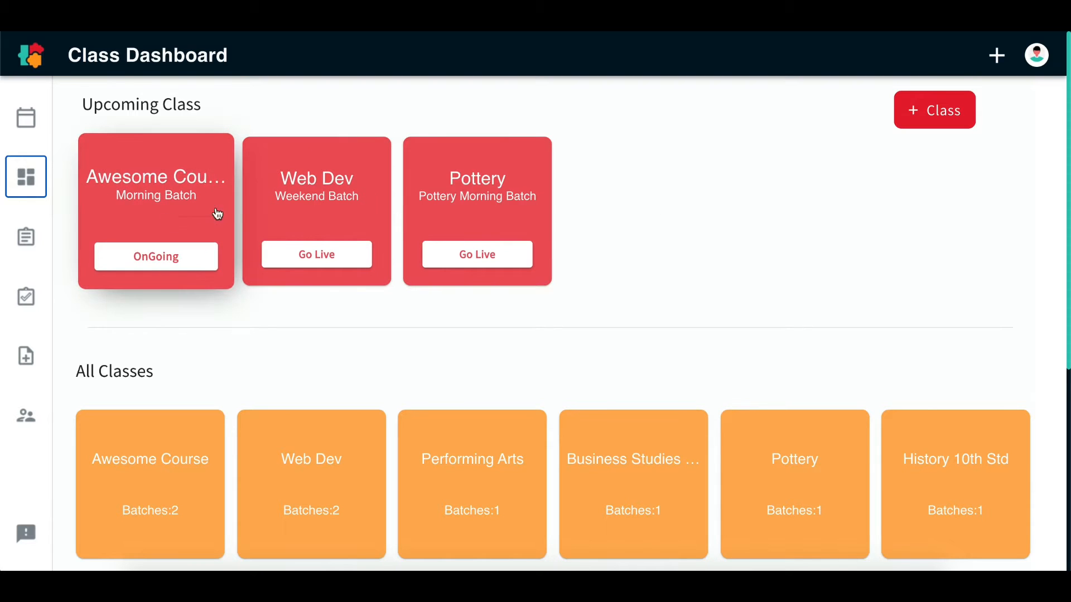
Look over the upcoming classes and the full class list on the Class Dashboard
{"action": "scroll", "coordinate": [220, 443], "scroll_direction": "down", "scroll_amount": 3}
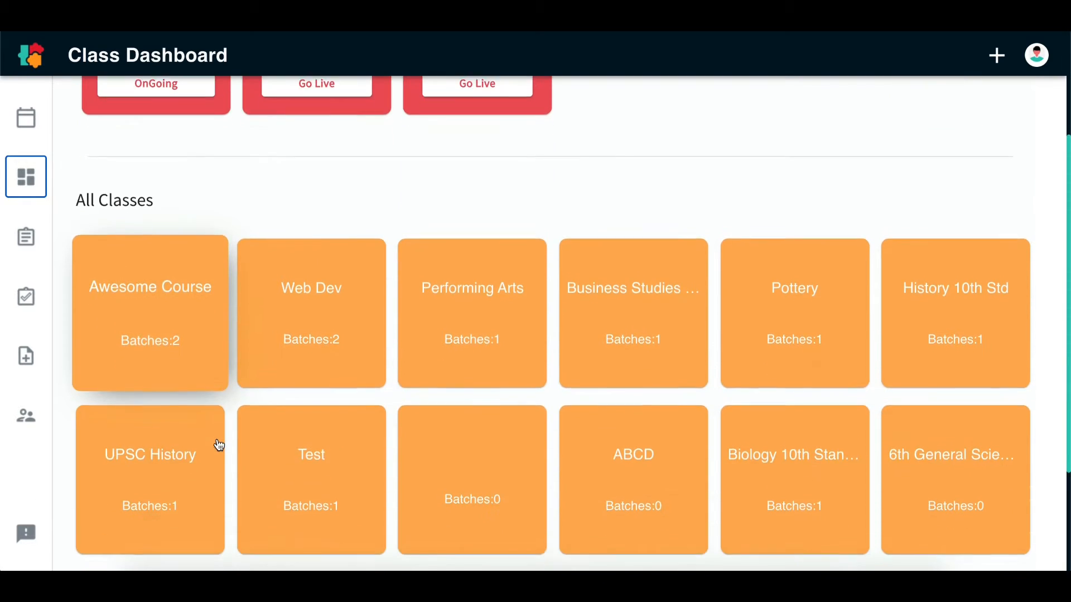
{"action": "scroll", "coordinate": [220, 442], "scroll_direction": "up", "scroll_amount": 2}
{"action": "scroll", "coordinate": [219, 444], "scroll_direction": "up", "scroll_amount": 1}
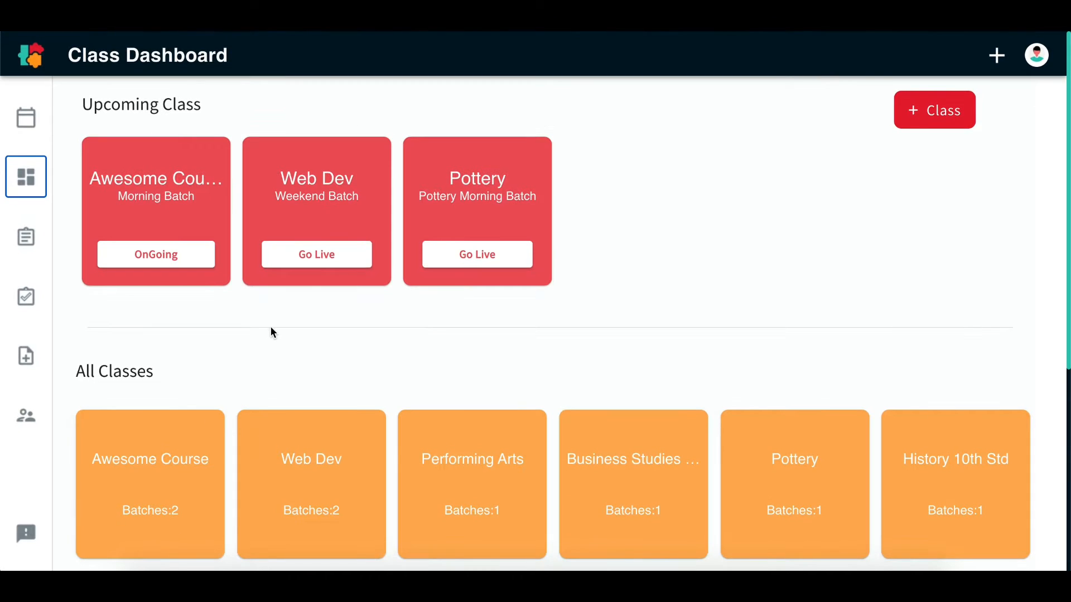
{"action": "left_click", "coordinate": [308, 261]}
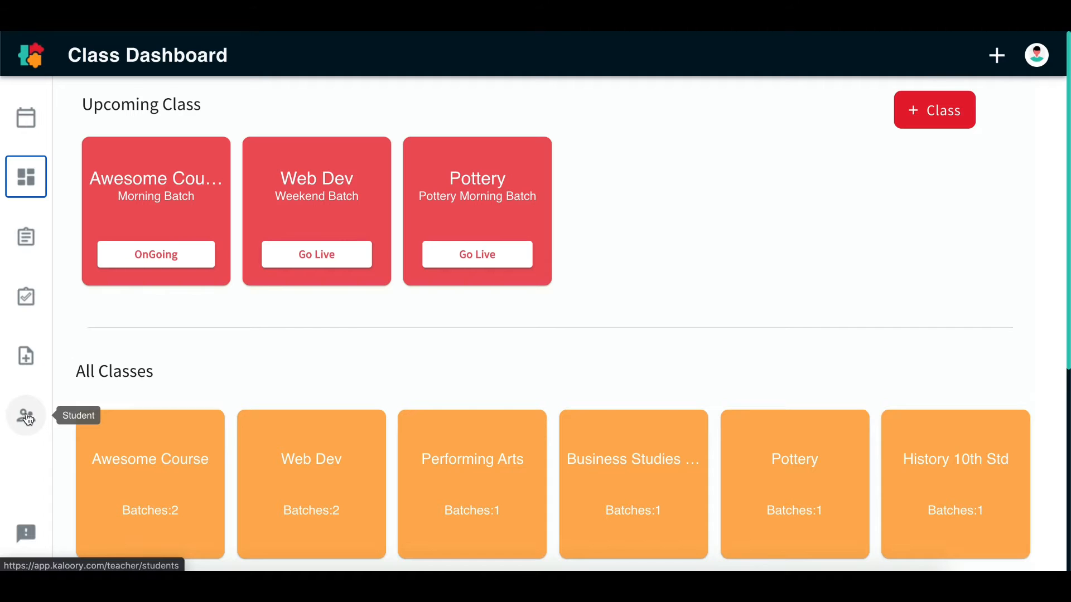
View Friday's 11:30 - 12:30 Morning Batch session in the weekly timetable, then dismiss its details
{"action": "left_click", "coordinate": [18, 121]}
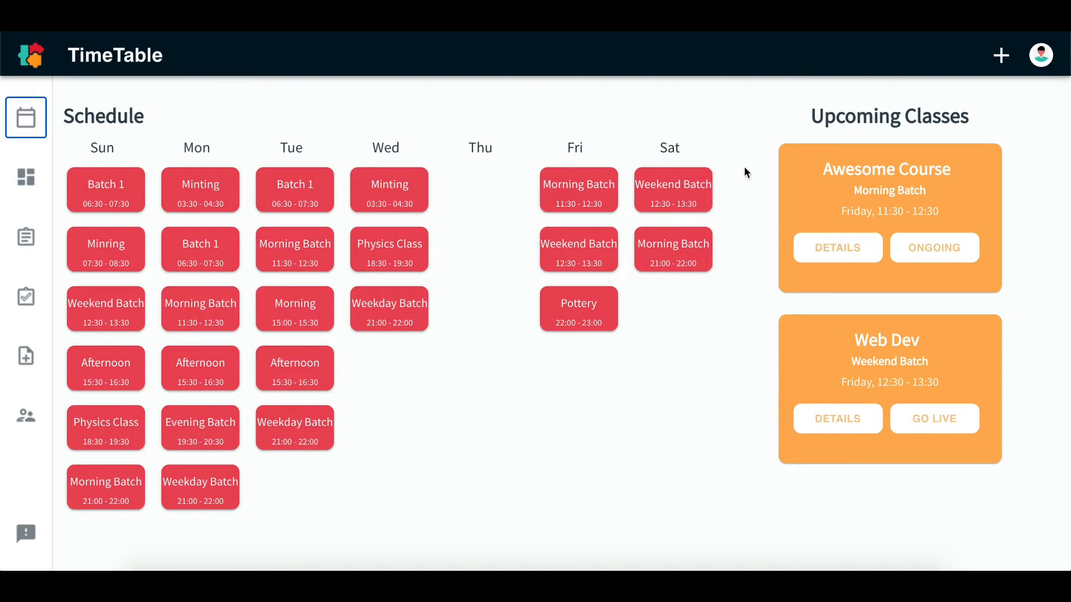
{"action": "left_click", "coordinate": [596, 204]}
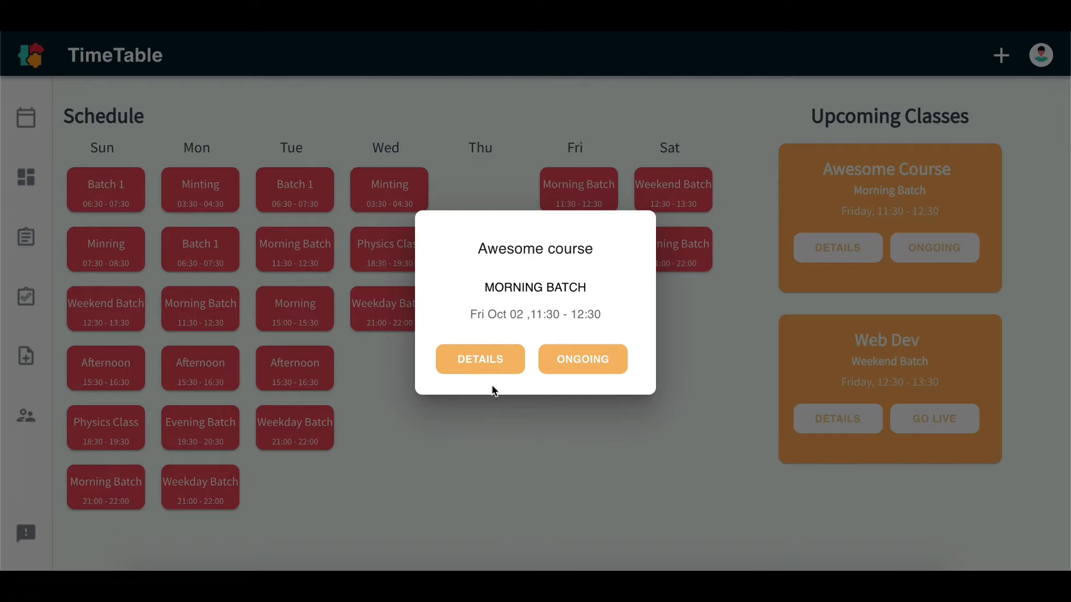
{"action": "left_click", "coordinate": [491, 416]}
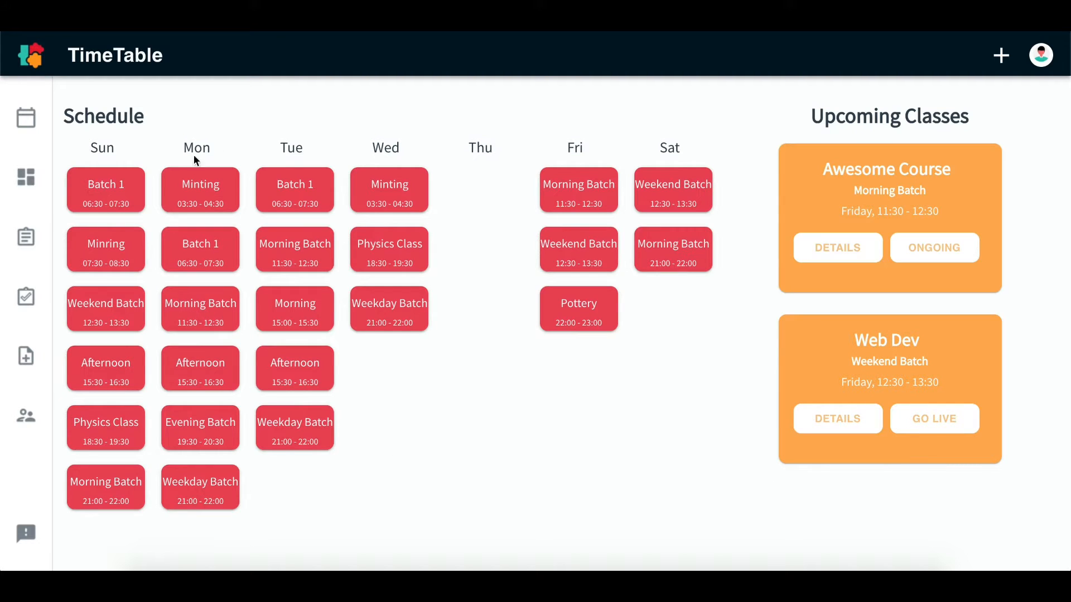
Browse the assignments by class and open the assignment list of Awesome Course's Morning Batch
{"action": "left_click", "coordinate": [34, 243]}
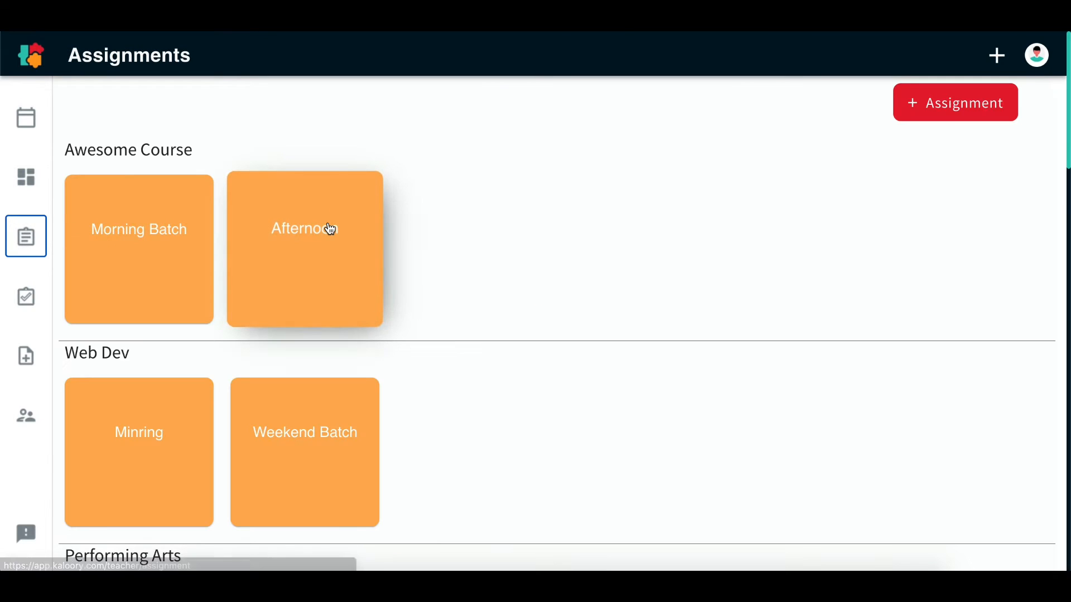
{"action": "scroll", "coordinate": [568, 349], "scroll_direction": "down", "scroll_amount": 3}
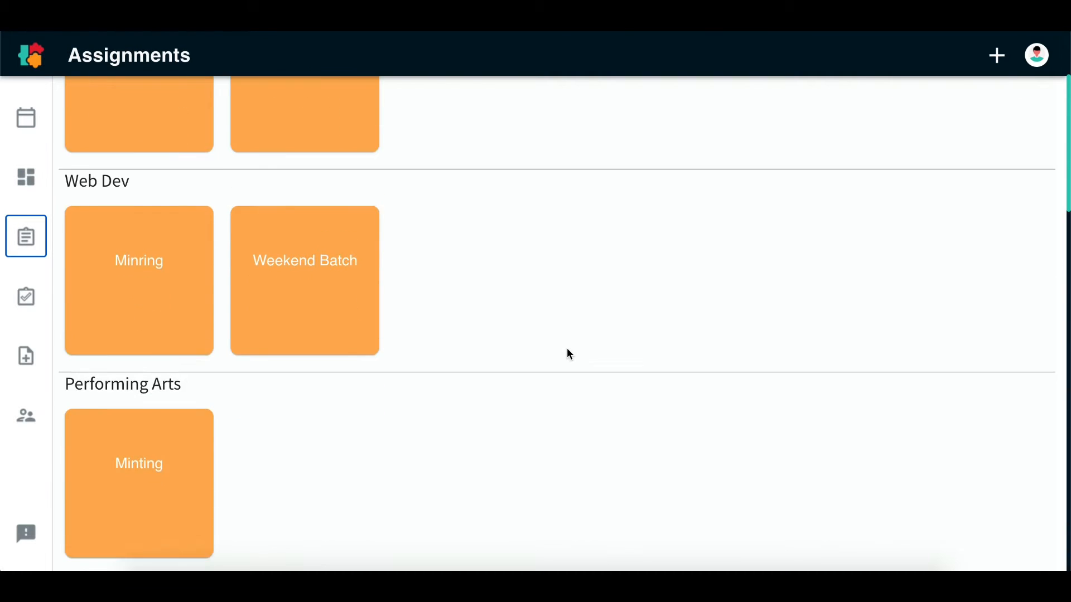
{"action": "scroll", "coordinate": [567, 349], "scroll_direction": "up", "scroll_amount": 3}
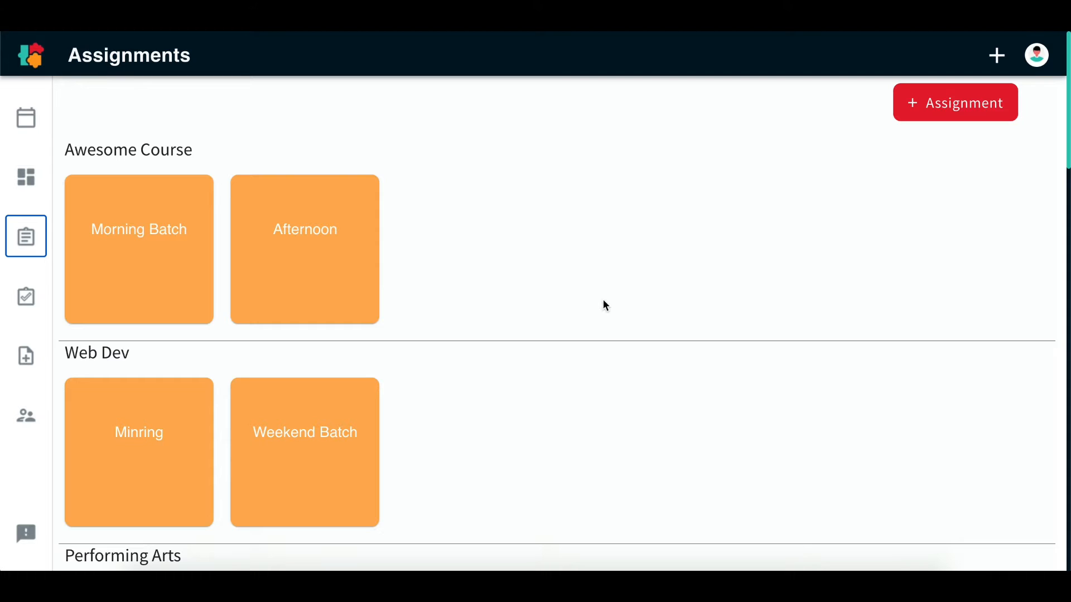
{"action": "left_click", "coordinate": [160, 270]}
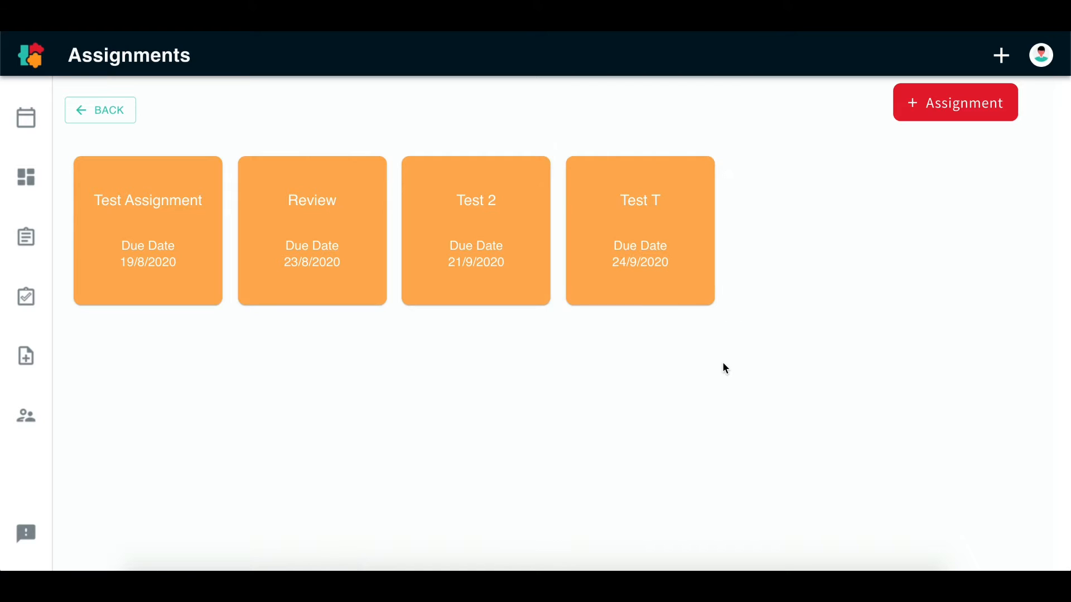
Start a new assignment and assign it to the Morning Batch and afternoon batches of Awesome course
{"action": "left_click", "coordinate": [971, 113]}
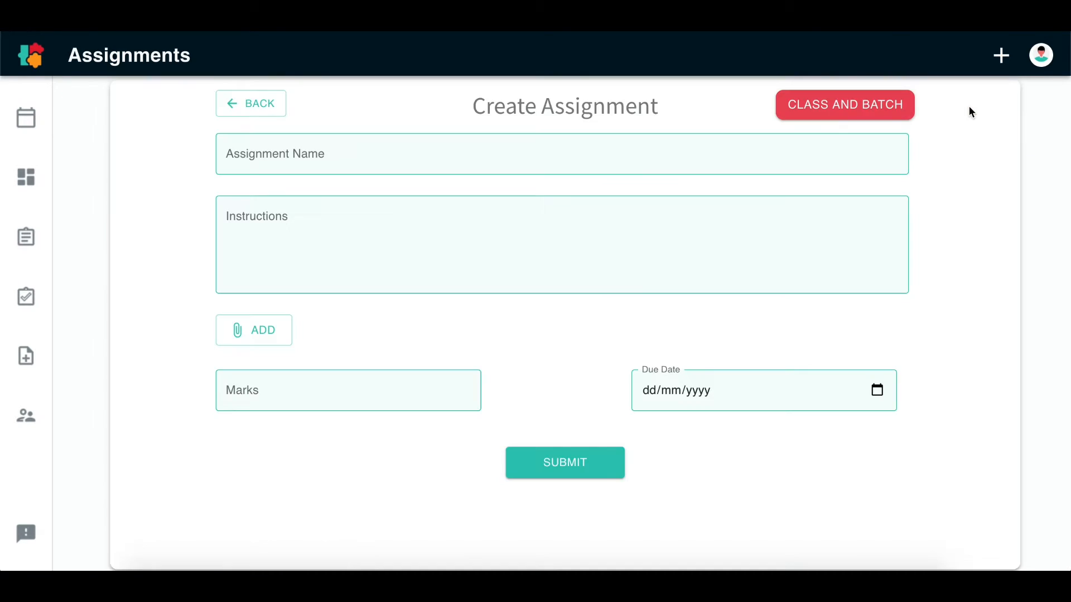
{"action": "left_click", "coordinate": [835, 102]}
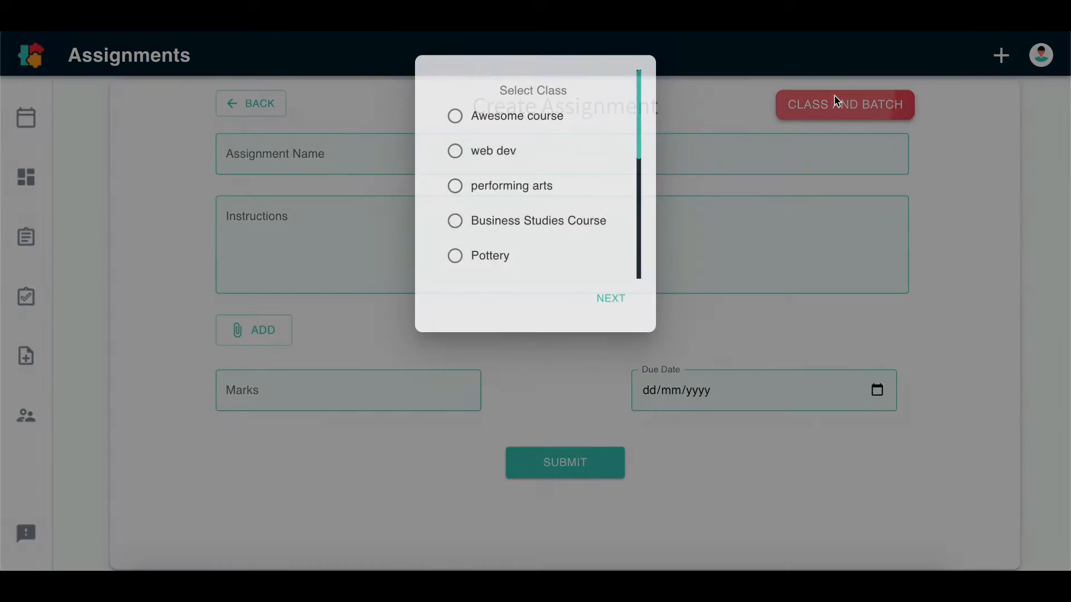
{"action": "left_click", "coordinate": [457, 124]}
{"action": "left_click", "coordinate": [610, 299]}
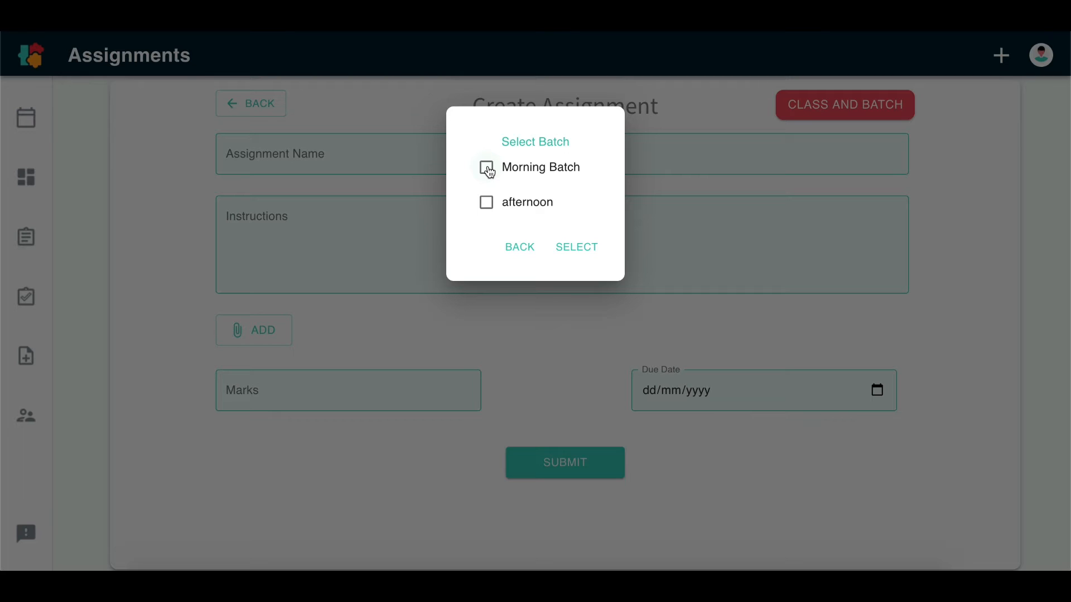
{"action": "left_click", "coordinate": [486, 168]}
{"action": "left_click", "coordinate": [487, 202]}
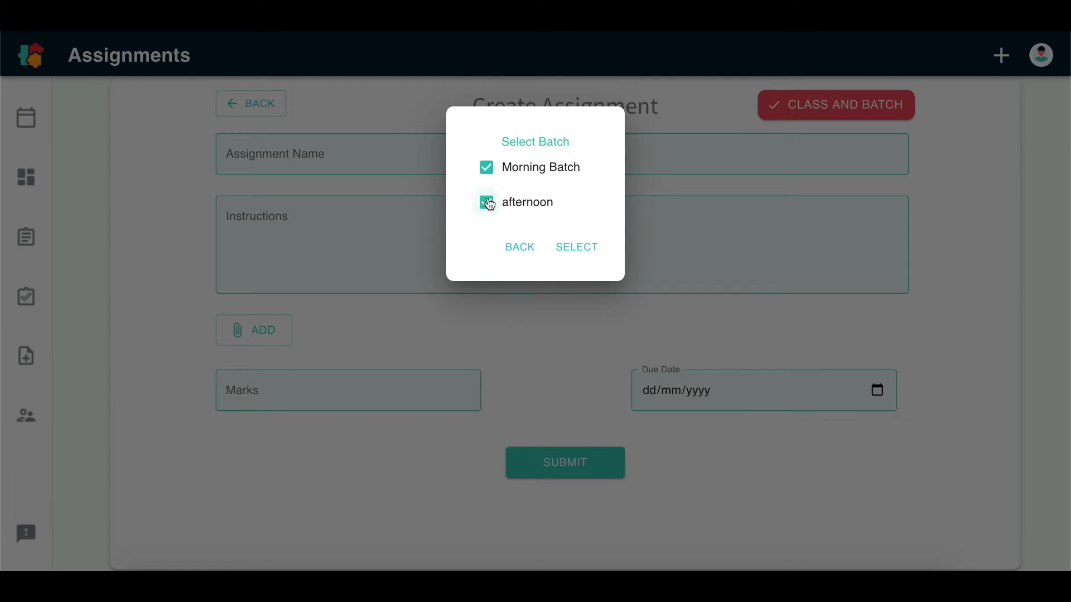
{"action": "left_click", "coordinate": [579, 244]}
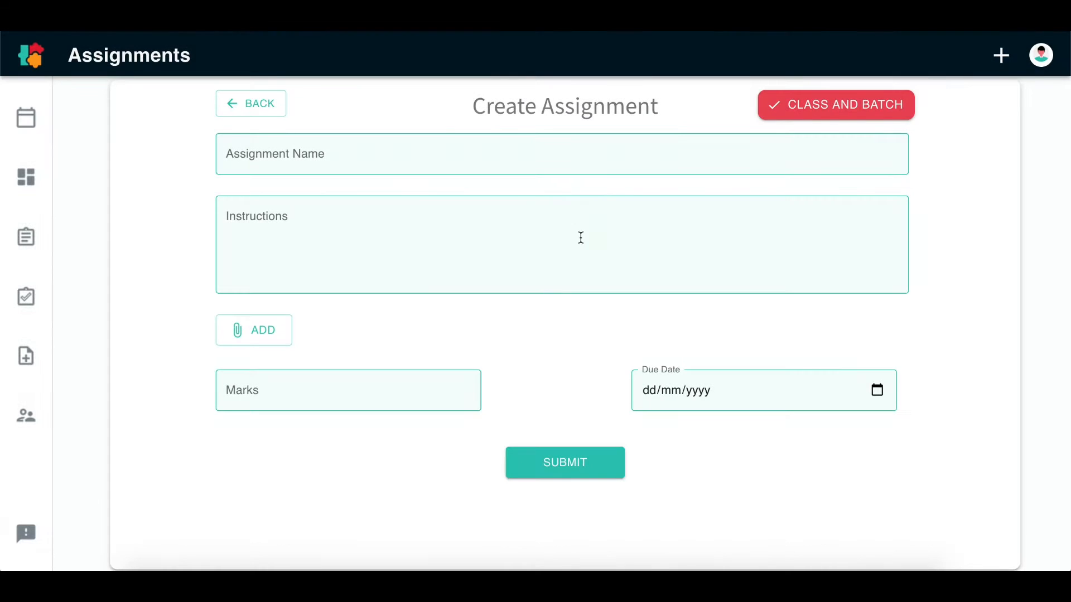
Name the assignment "Test Assignment economics" and leave its instructions empty
{"action": "left_click", "coordinate": [502, 163]}
{"action": "left_click", "coordinate": [340, 230]}
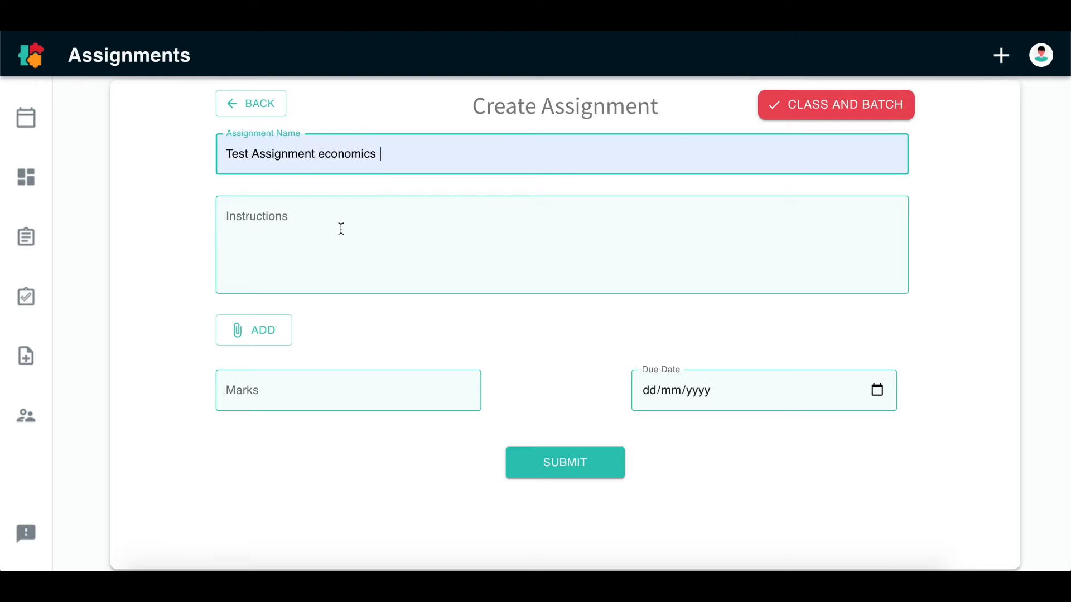
{"action": "left_click", "coordinate": [341, 228]}
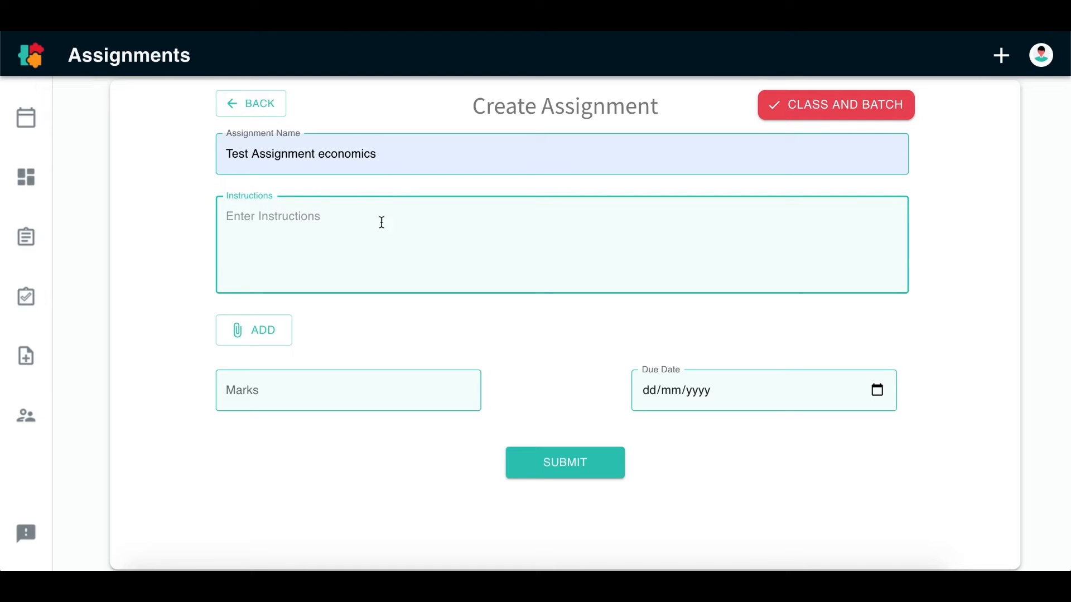
{"action": "left_click", "coordinate": [337, 313]}
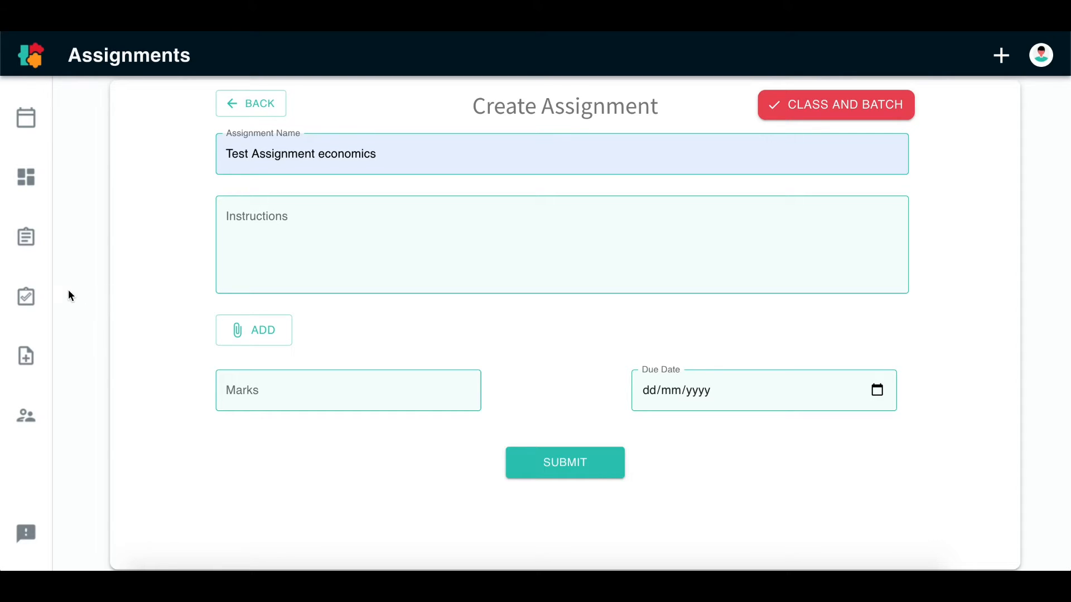
Look over the classes and batches listed on the Test Dashboard
{"action": "left_click", "coordinate": [33, 303]}
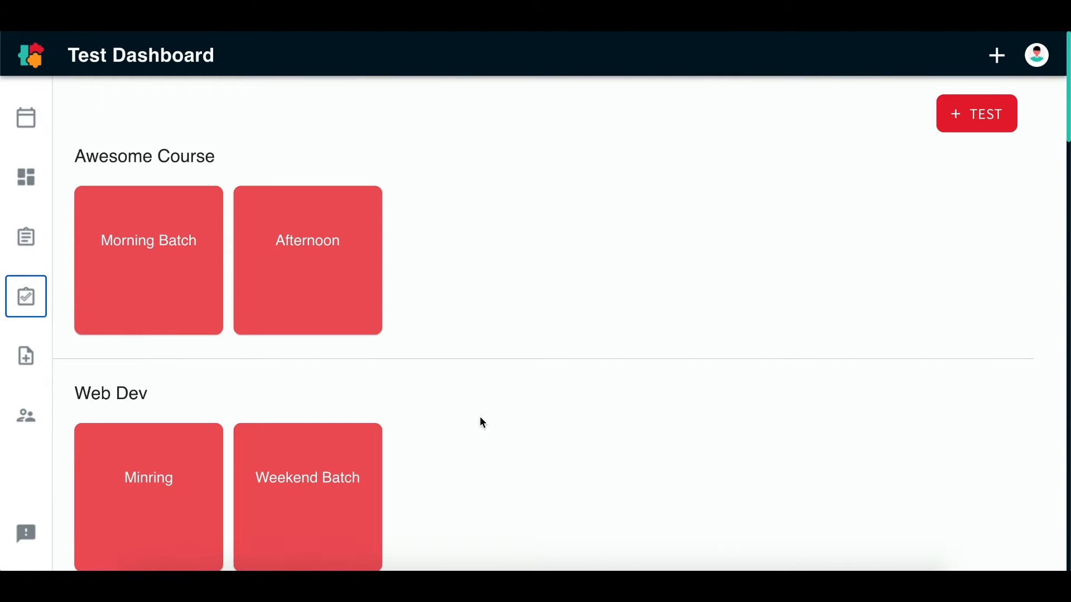
{"action": "scroll", "coordinate": [479, 416], "scroll_direction": "down", "scroll_amount": 3}
{"action": "scroll", "coordinate": [480, 416], "scroll_direction": "up", "scroll_amount": 3}
Start a new test and assign it to the Morning Batch and Afternoon batches of Awesome Course
{"action": "left_click", "coordinate": [983, 122]}
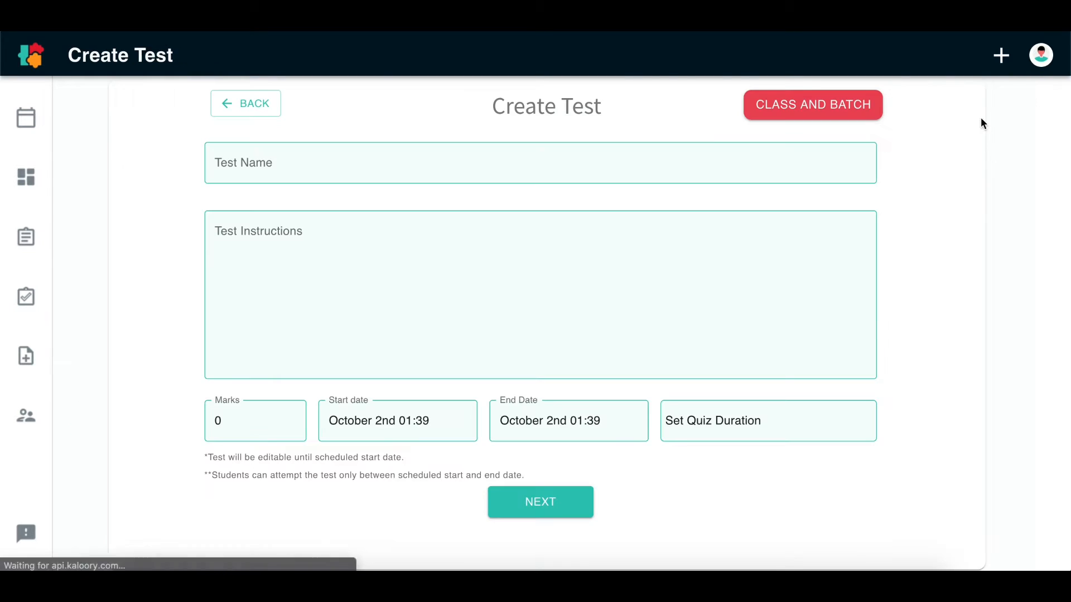
{"action": "left_click", "coordinate": [846, 114]}
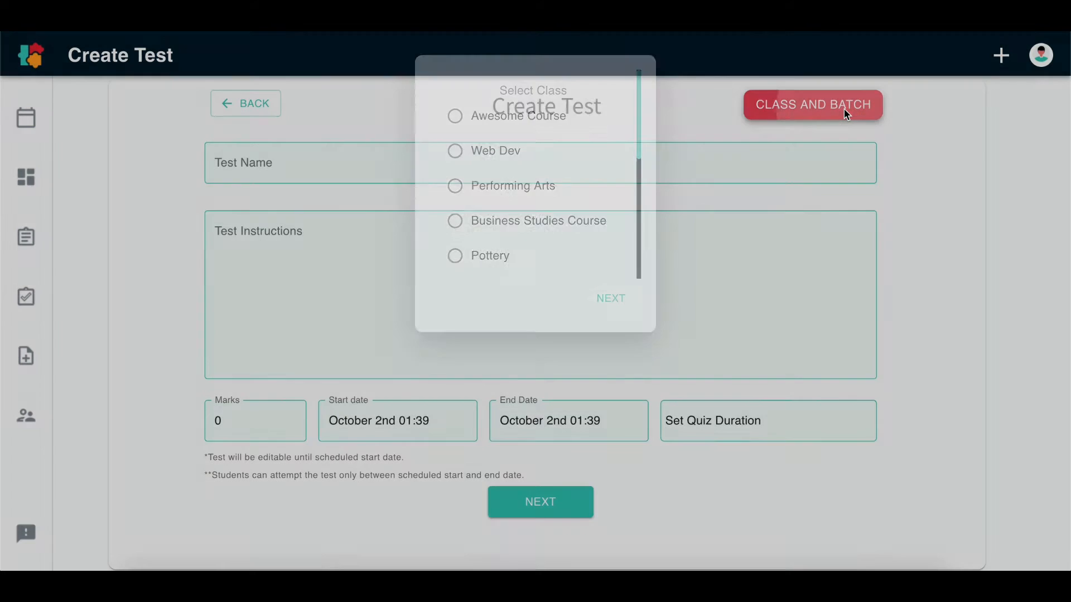
{"action": "left_click", "coordinate": [455, 115]}
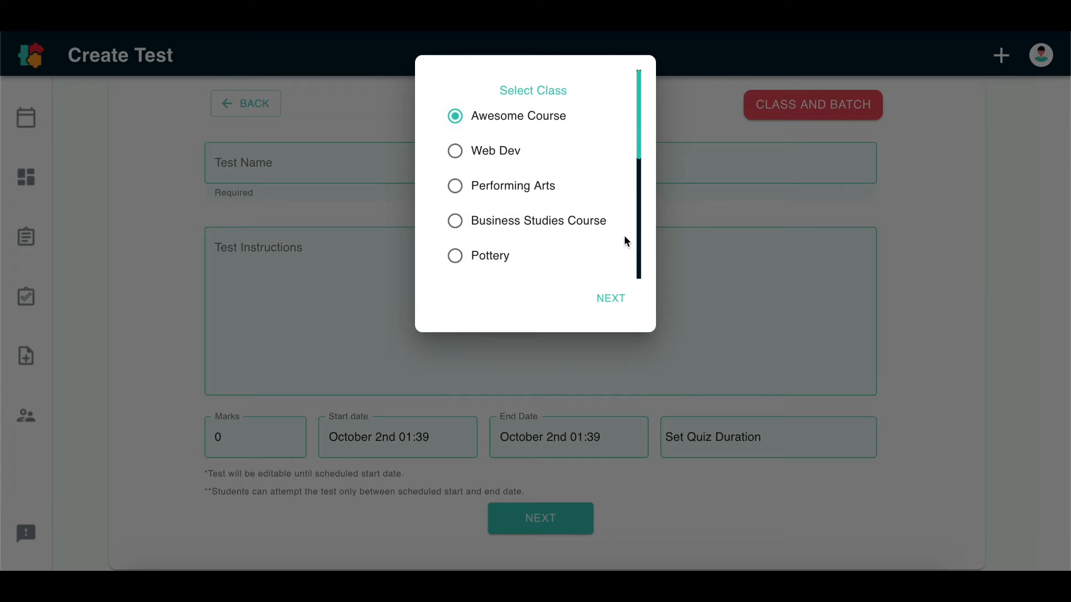
{"action": "left_click", "coordinate": [622, 296]}
{"action": "left_click", "coordinate": [488, 170]}
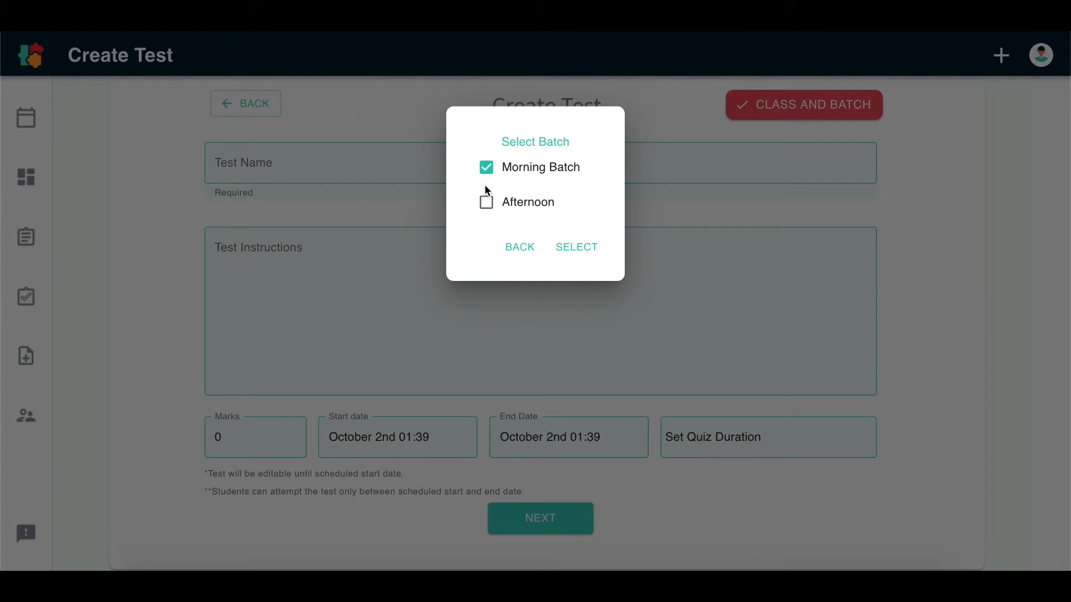
{"action": "left_click", "coordinate": [486, 202]}
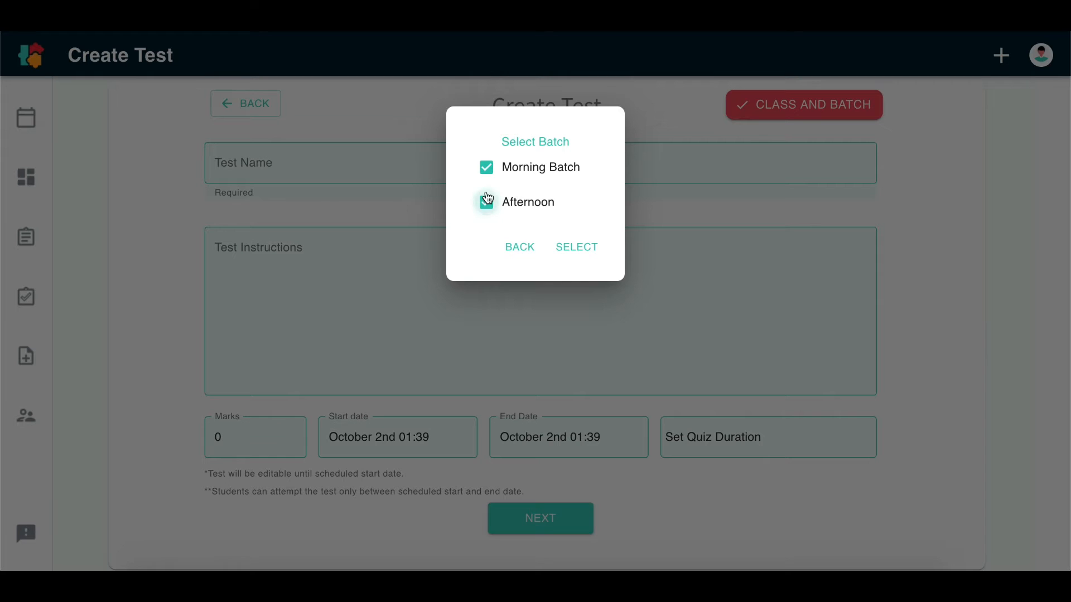
{"action": "left_click", "coordinate": [579, 246]}
Name the test "Economics quiz", leave its instructions empty and set its marks to 20
{"action": "left_click", "coordinate": [382, 173]}
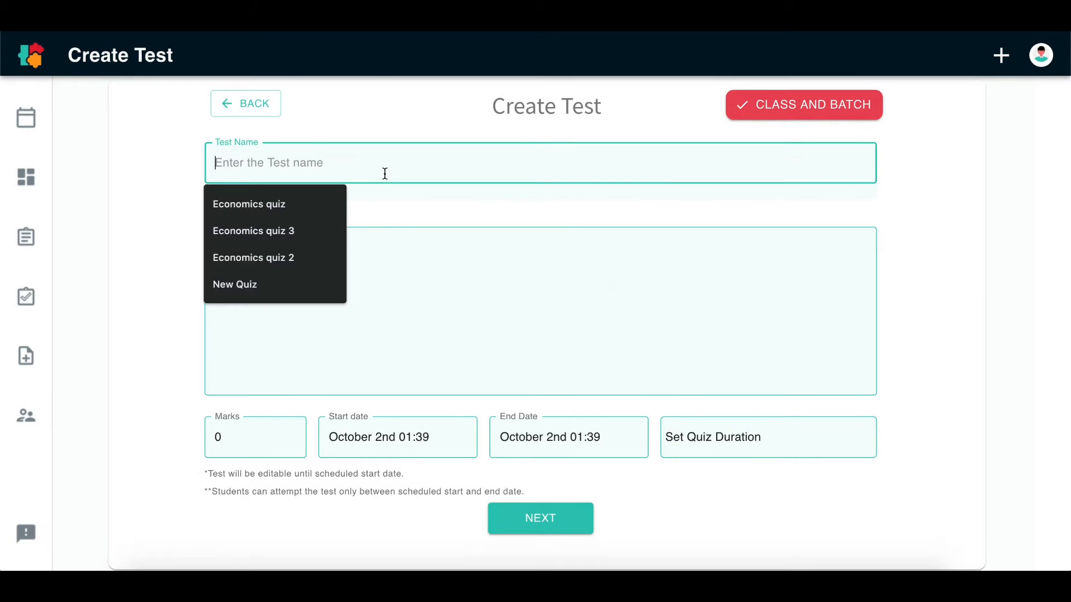
{"action": "left_click", "coordinate": [328, 203]}
{"action": "left_click", "coordinate": [334, 224]}
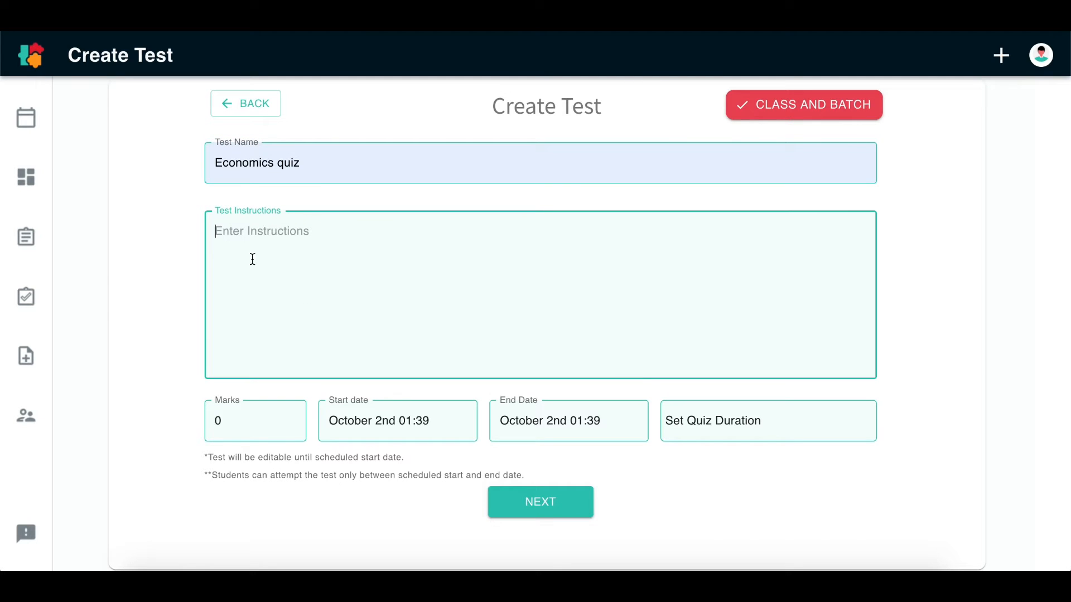
{"action": "left_click", "coordinate": [262, 425]}
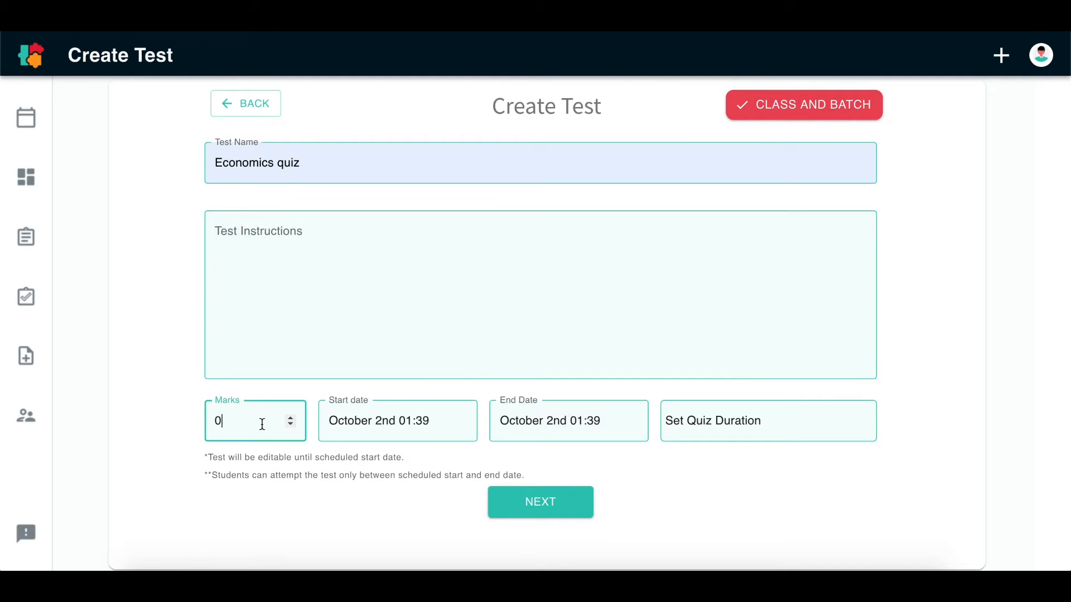
{"action": "key", "text": "BackSpace"}
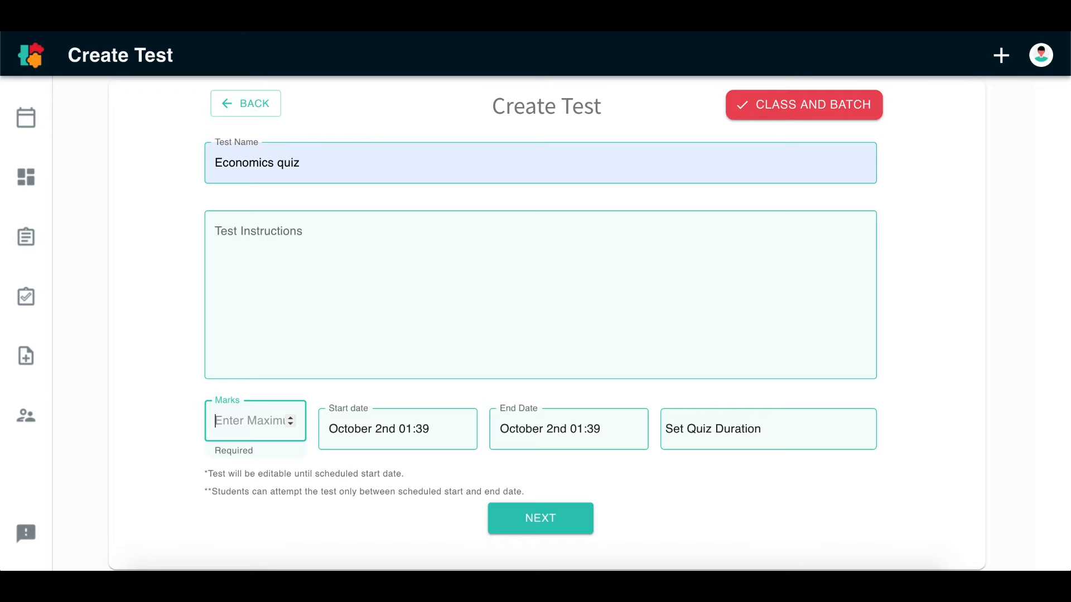
{"action": "type", "text": "20"}
Set the test's start date to October 5th, 2020 at 12:30
{"action": "left_click", "coordinate": [364, 424]}
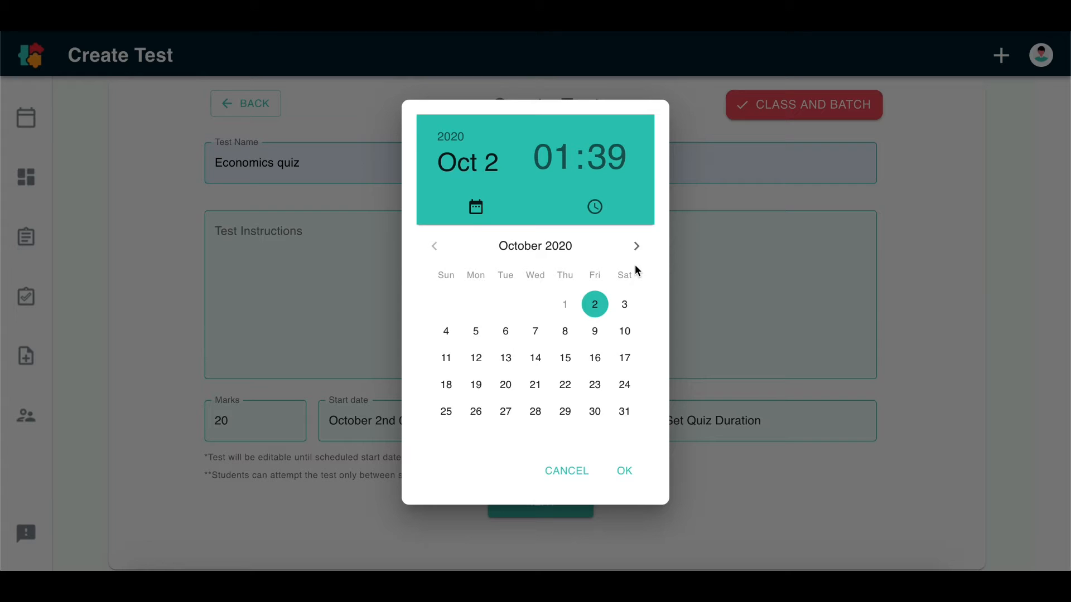
{"action": "left_click", "coordinate": [475, 332]}
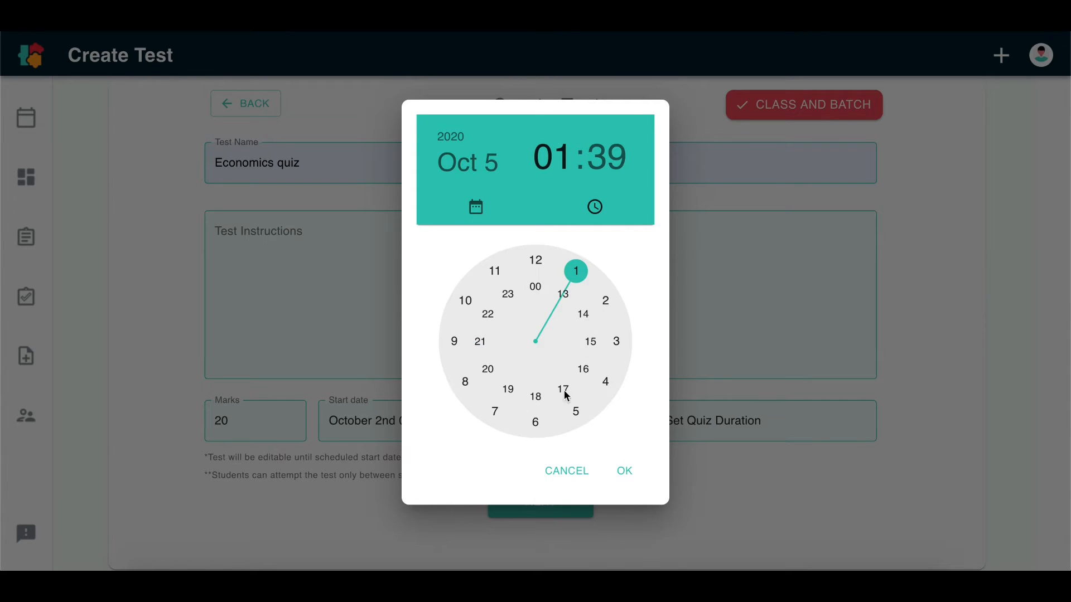
{"action": "left_click", "coordinate": [535, 260]}
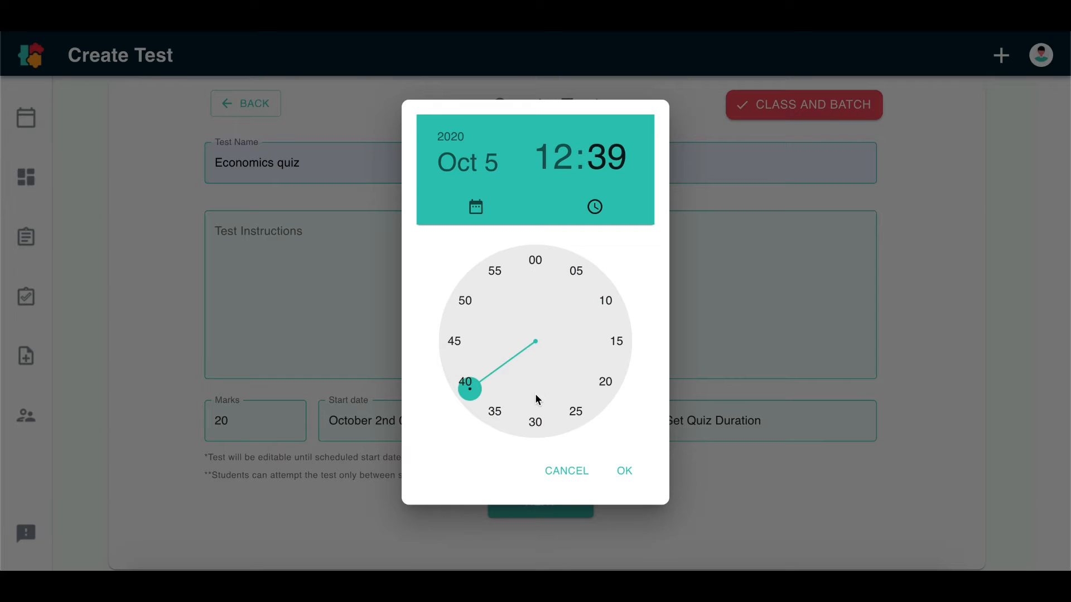
{"action": "left_click", "coordinate": [536, 422]}
{"action": "left_click", "coordinate": [625, 471]}
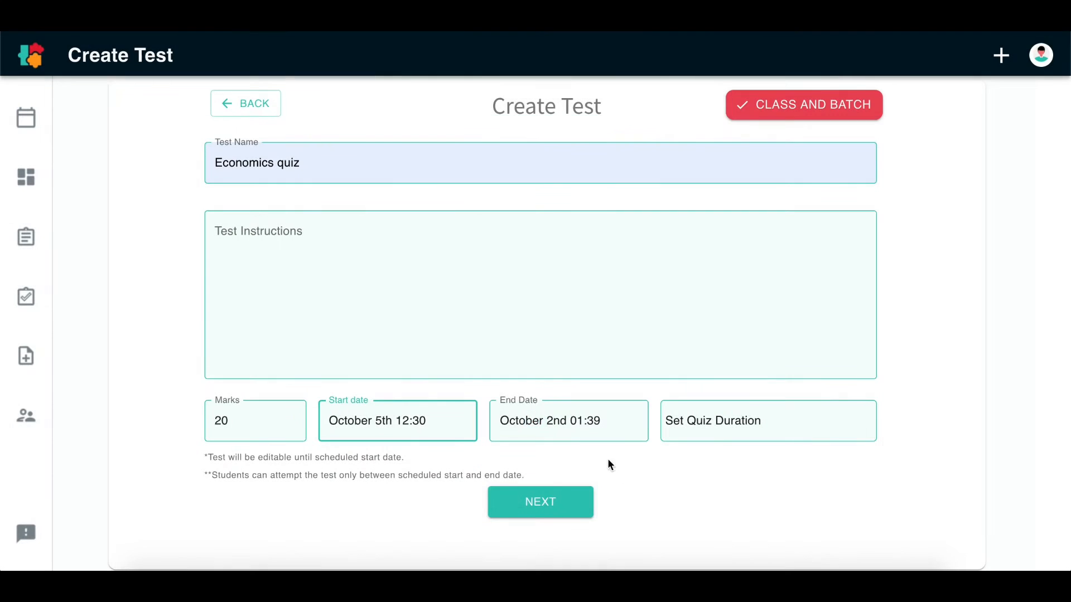
Set the test's end date to October 9th, 2020 at 12:30
{"action": "left_click", "coordinate": [580, 423]}
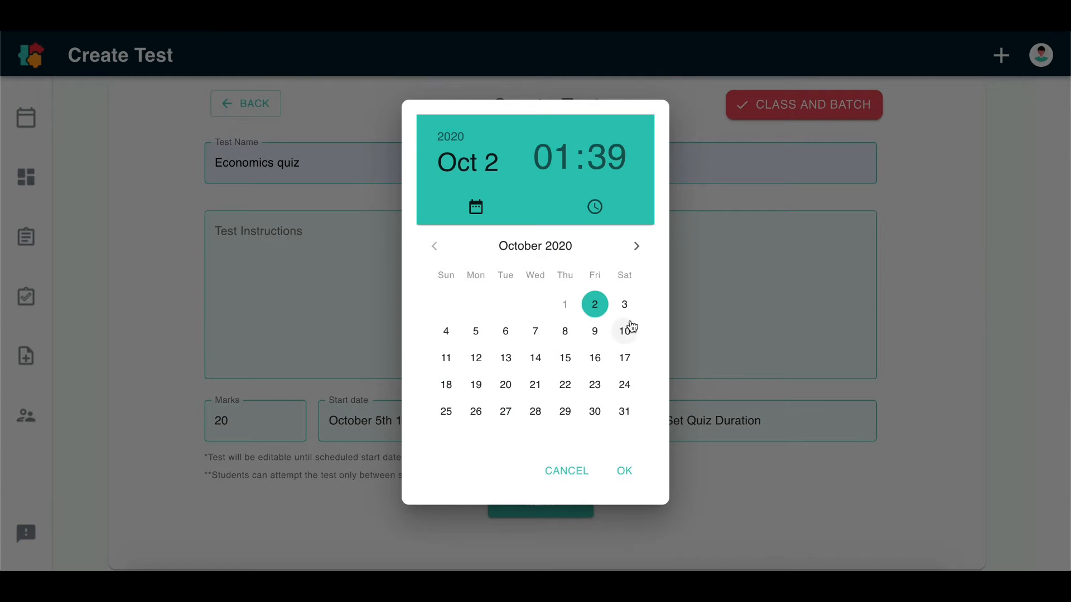
{"action": "left_click", "coordinate": [595, 331]}
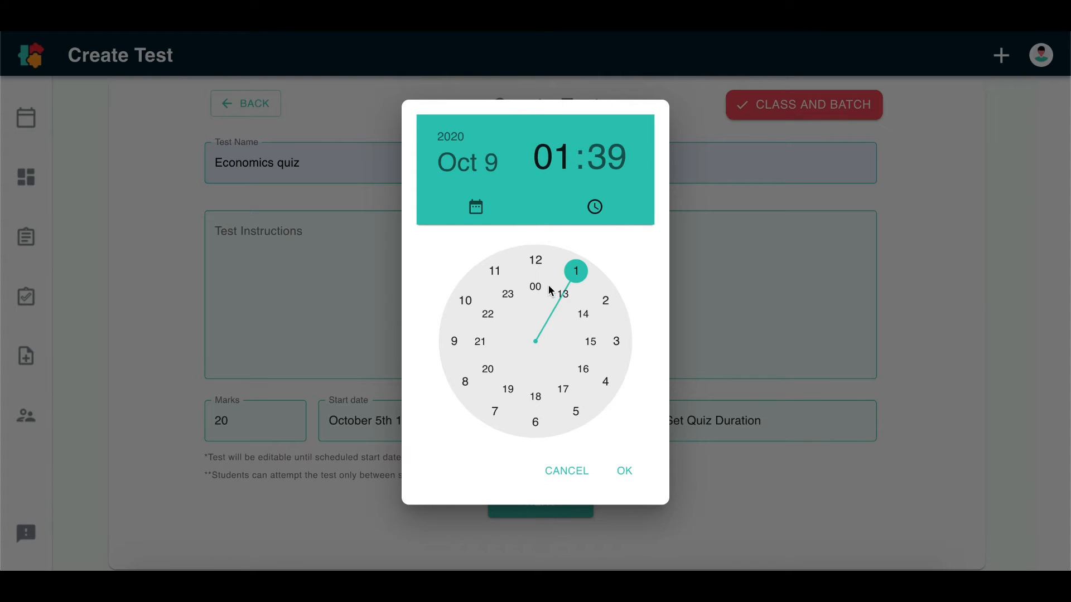
{"action": "left_click", "coordinate": [535, 259]}
{"action": "left_click", "coordinate": [535, 422]}
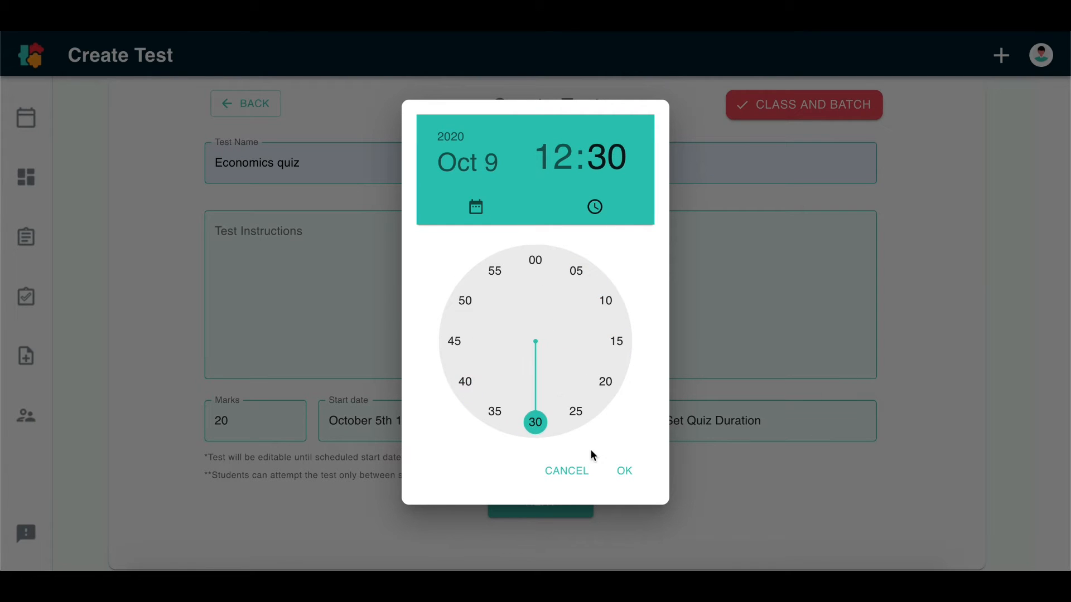
{"action": "left_click", "coordinate": [624, 471]}
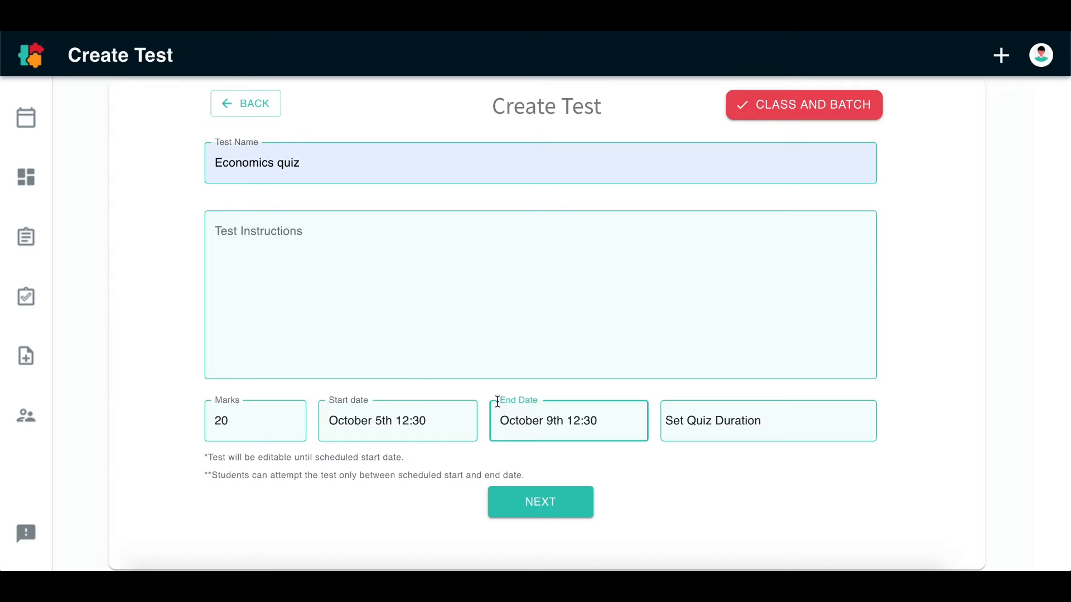
Set the quiz duration to 30 minutes, leaving the hours blank
{"action": "left_click", "coordinate": [754, 412]}
{"action": "left_click", "coordinate": [431, 297]}
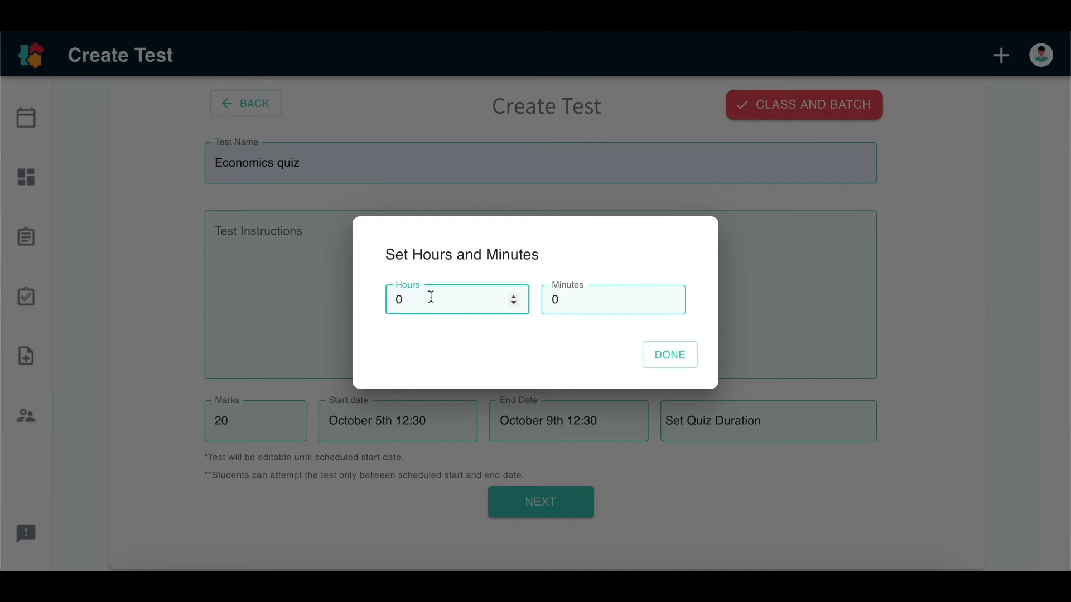
{"action": "key", "text": "BackSpace"}
{"action": "left_click", "coordinate": [584, 289]}
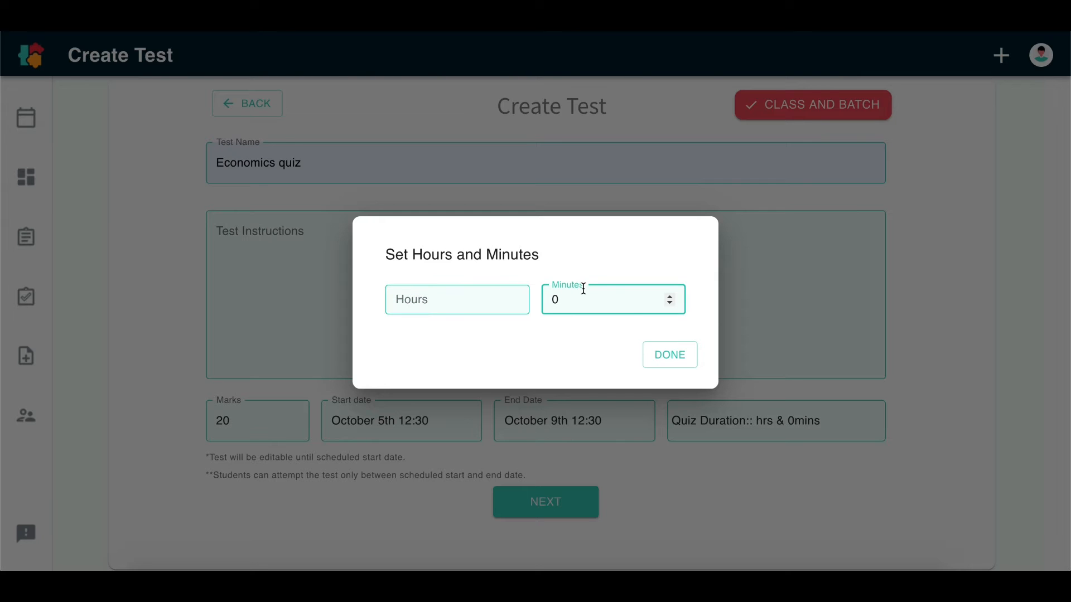
{"action": "type", "text": "3"}
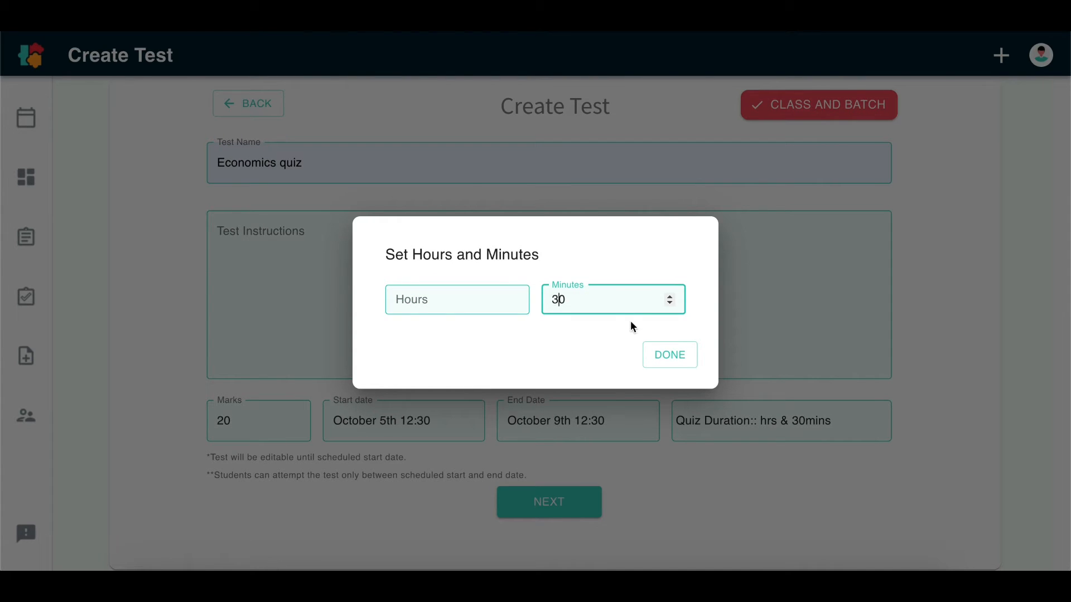
{"action": "left_click", "coordinate": [667, 352]}
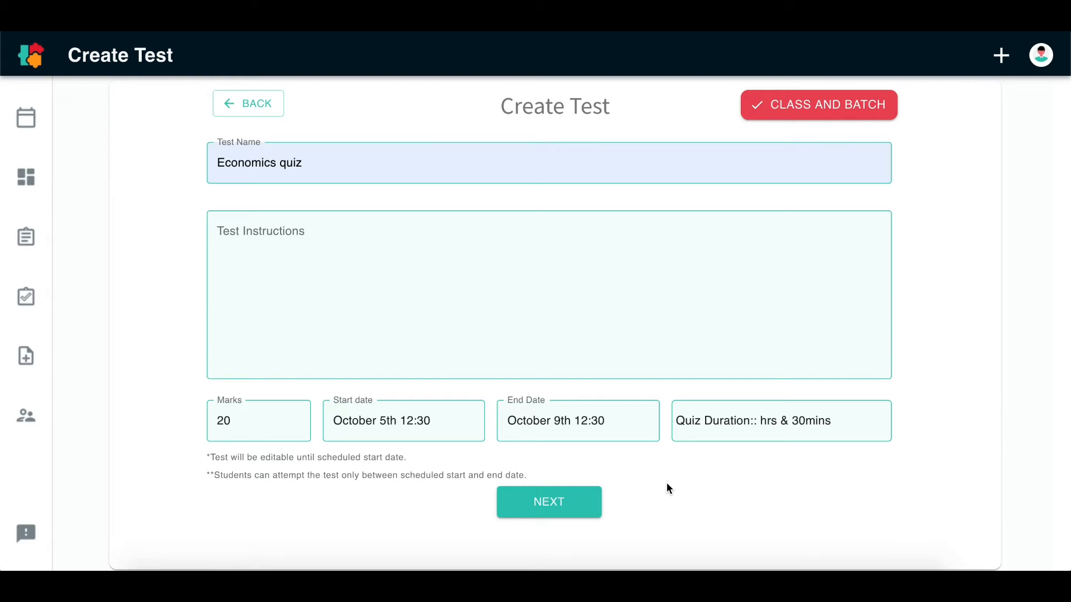
Continue to the test's questions and set Question 1's type to Single Correct
{"action": "left_click", "coordinate": [572, 496]}
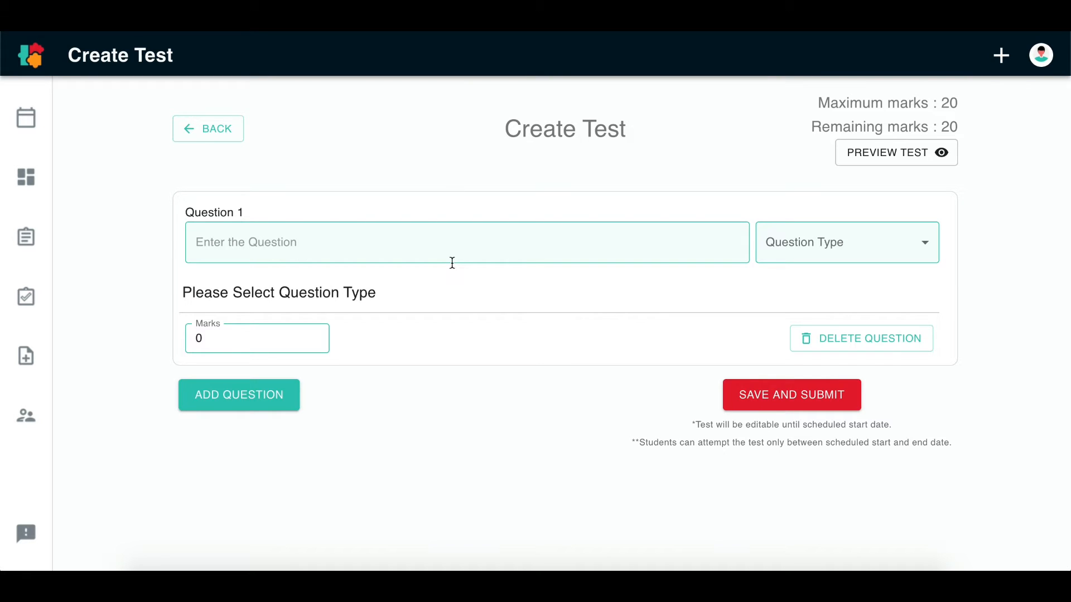
{"action": "left_click", "coordinate": [458, 246]}
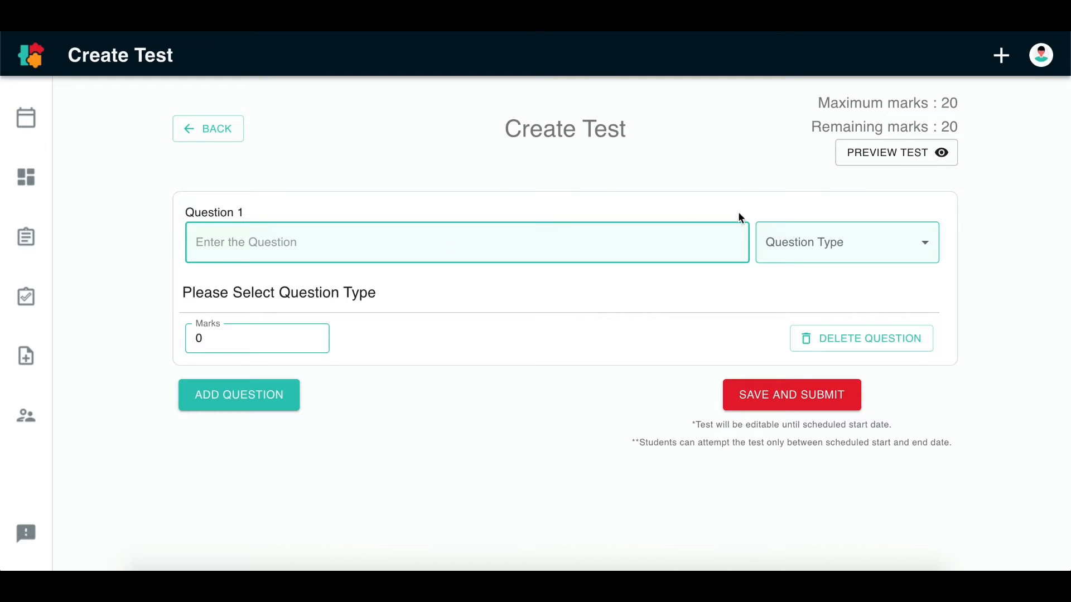
{"action": "left_click", "coordinate": [789, 234]}
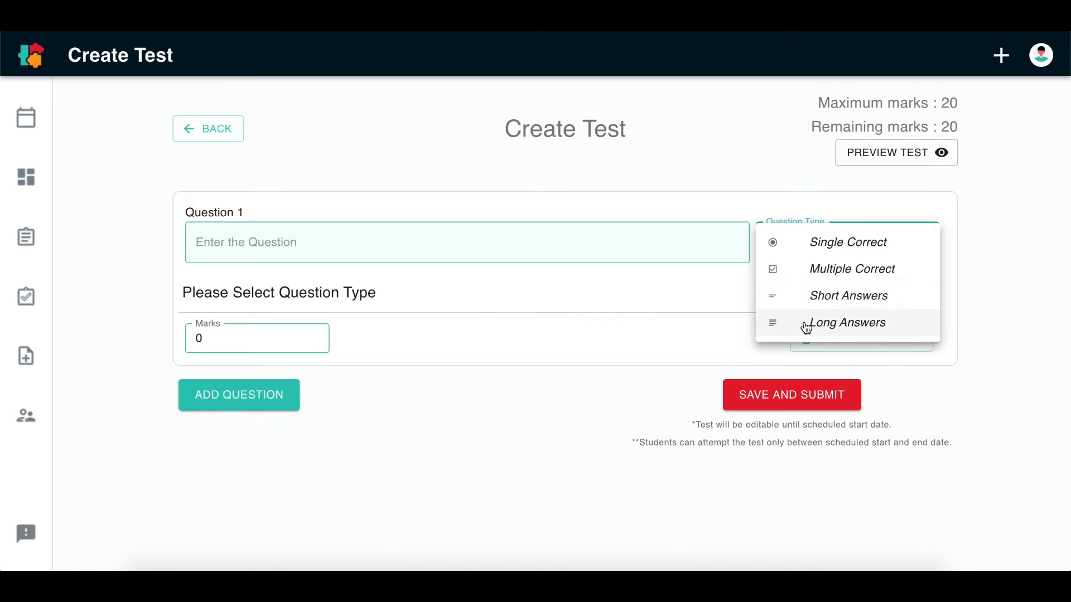
{"action": "left_click", "coordinate": [578, 245]}
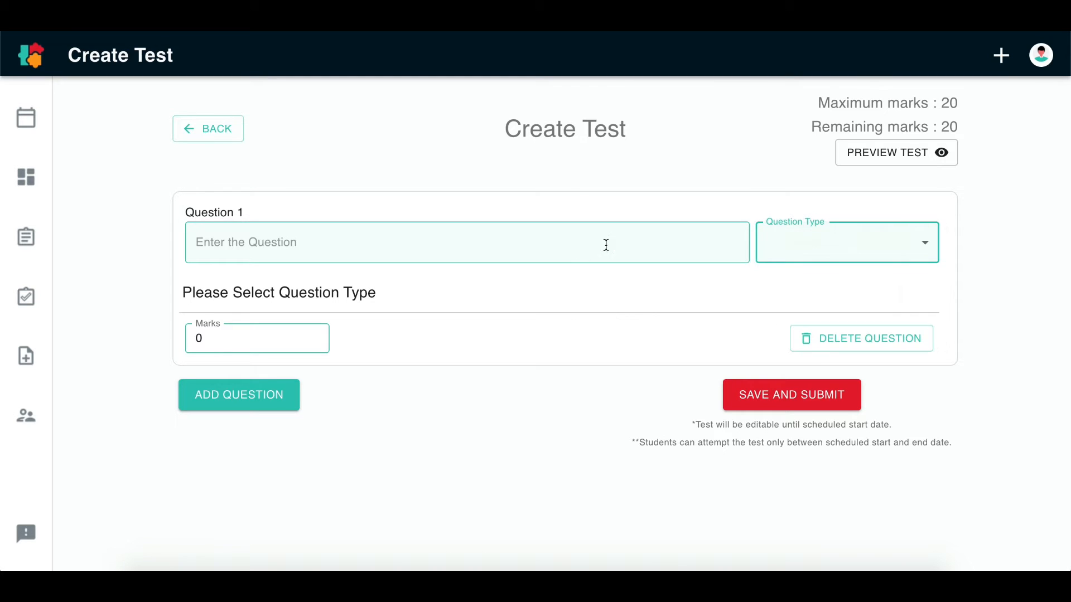
{"action": "left_click", "coordinate": [787, 248]}
{"action": "left_click", "coordinate": [786, 246]}
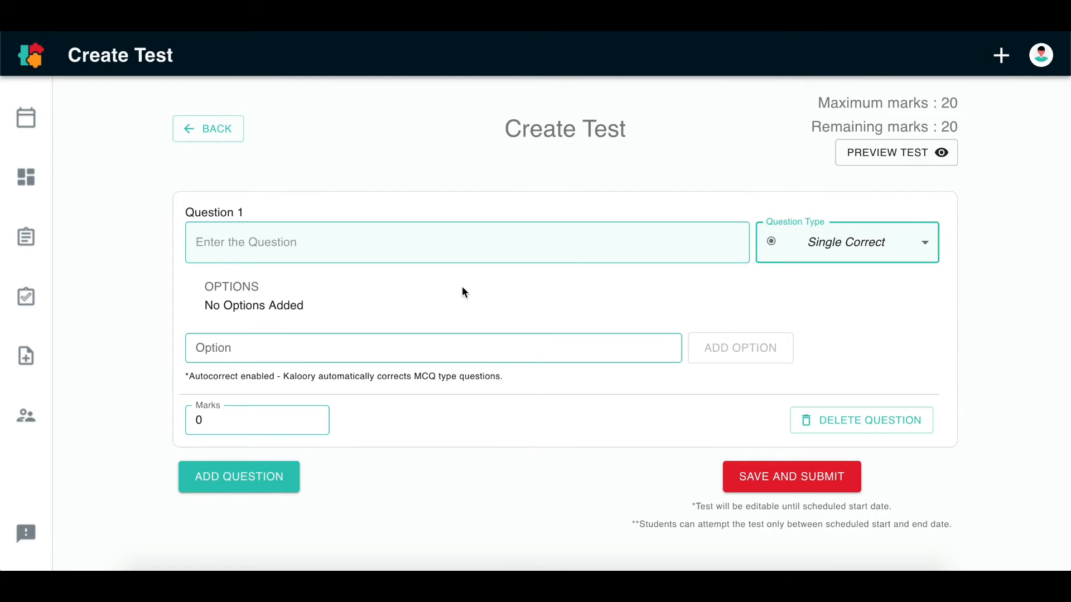
Add the answer choices "Option 1" and "Option 2" to Question 1
{"action": "left_click", "coordinate": [509, 346]}
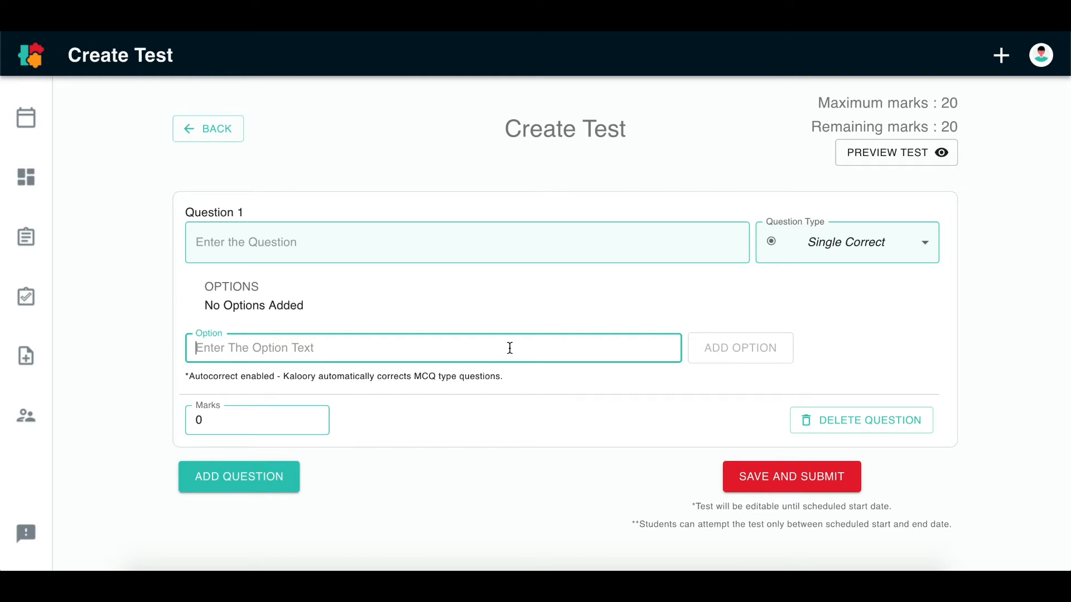
{"action": "type", "text": "Option"}
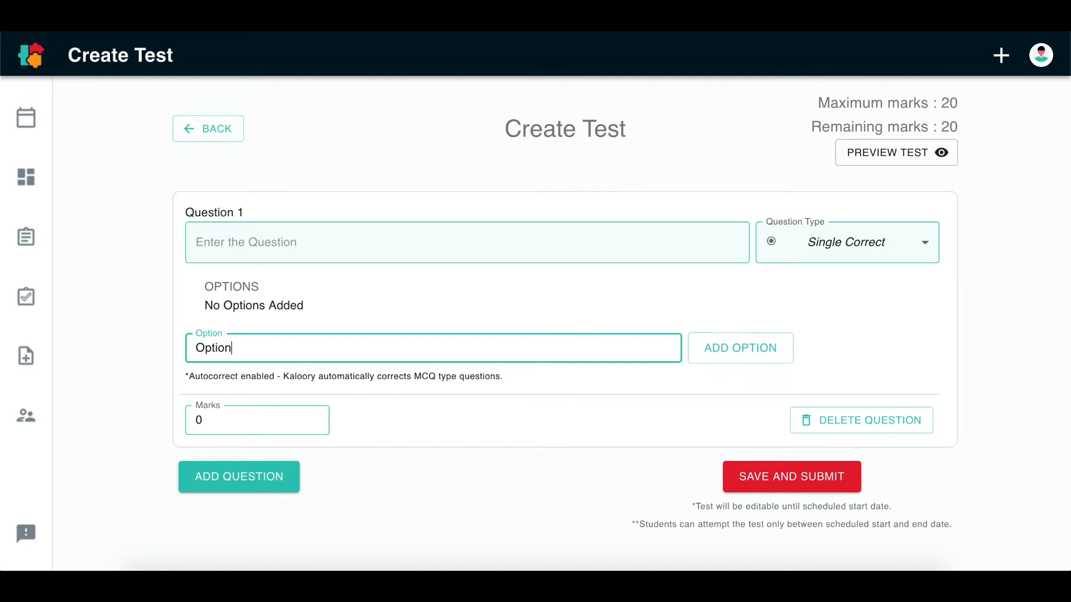
{"action": "type", "text": " 1"}
{"action": "left_click", "coordinate": [777, 359]}
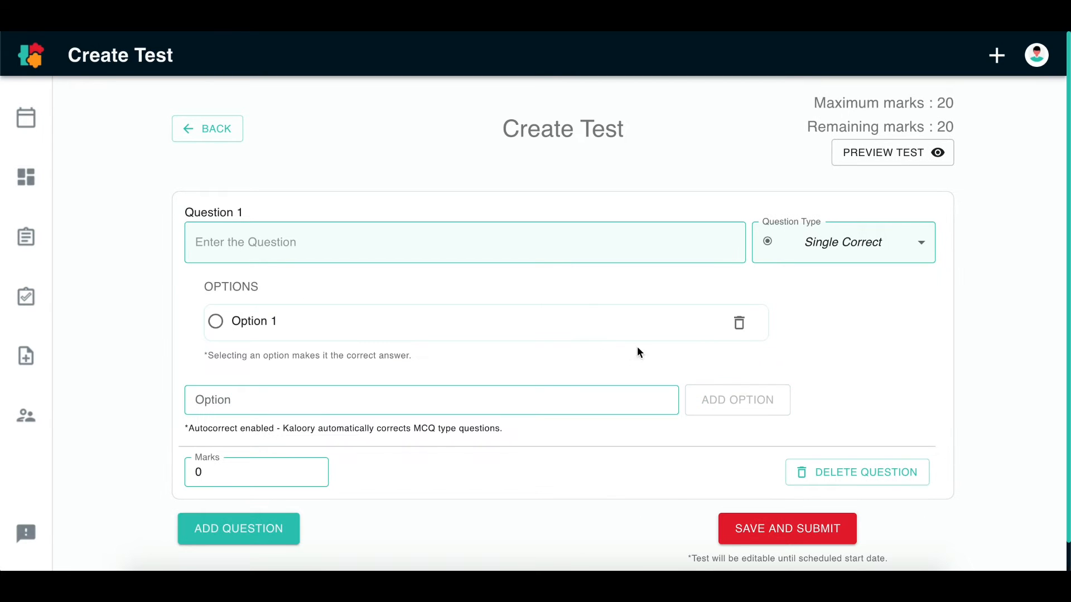
{"action": "left_click", "coordinate": [539, 398]}
{"action": "type", "text": "Option 2"}
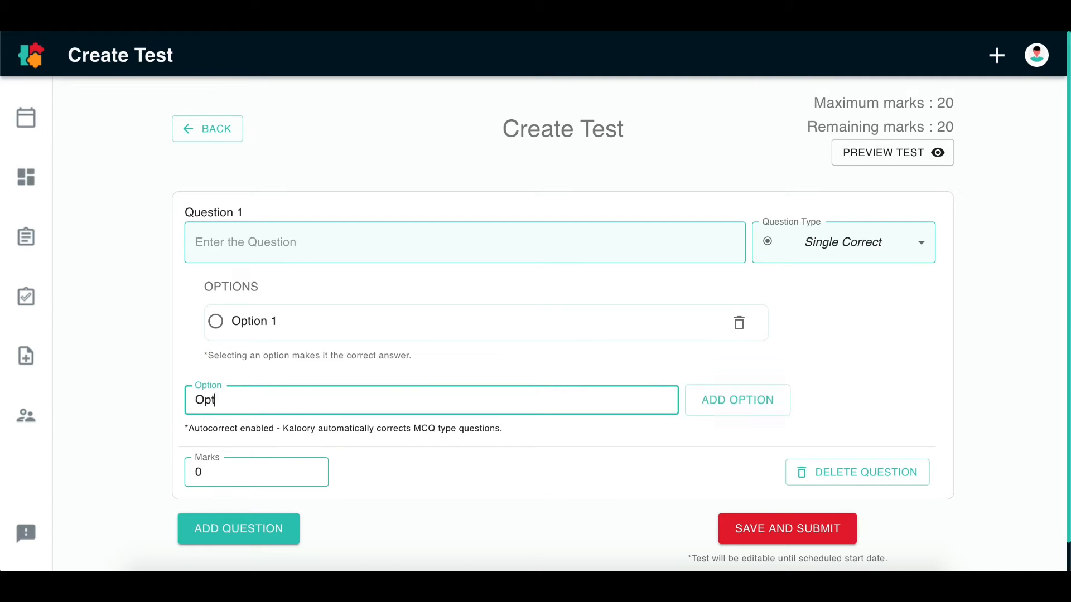
{"action": "left_click", "coordinate": [706, 401]}
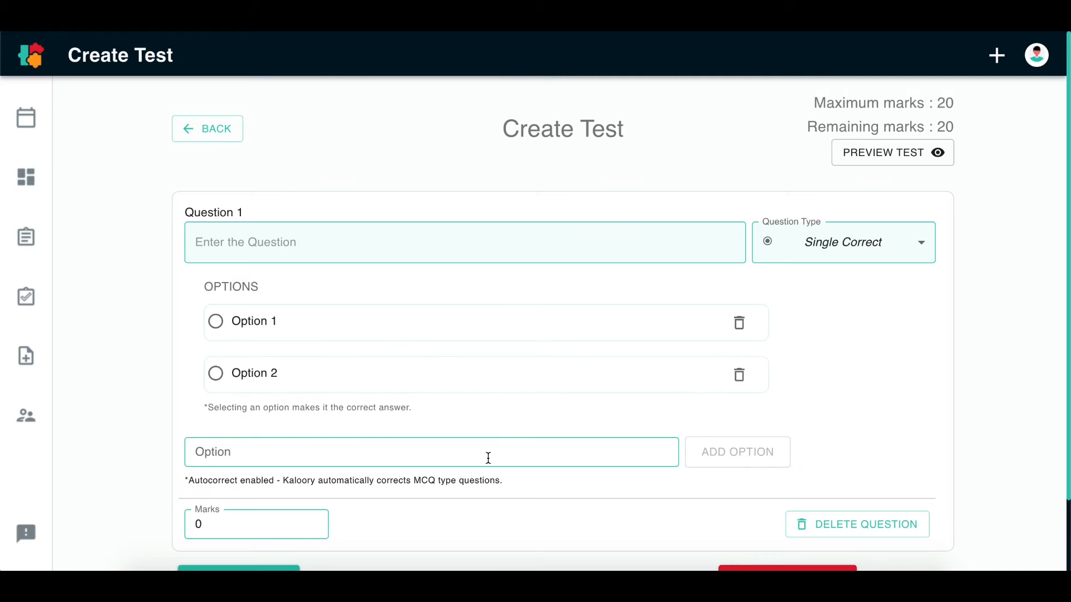
Add two more answer choices, "Option 3" and "option 4", to Question 1
{"action": "left_click", "coordinate": [488, 456]}
{"action": "type", "text": "Option "}
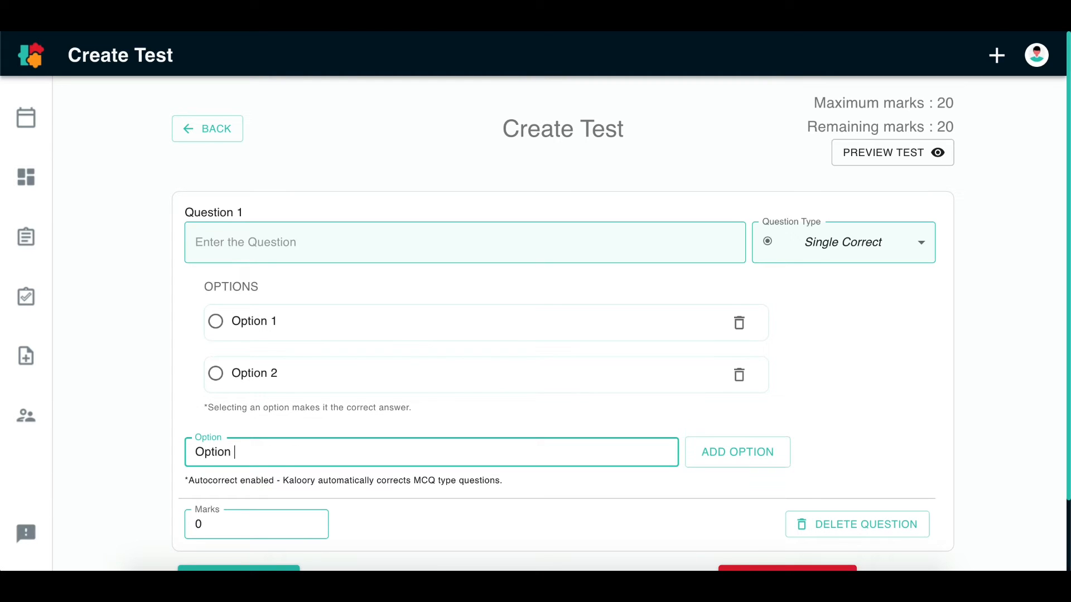
{"action": "type", "text": "3"}
{"action": "left_click", "coordinate": [731, 454]}
{"action": "left_click", "coordinate": [416, 505]}
{"action": "type", "text": "optin"}
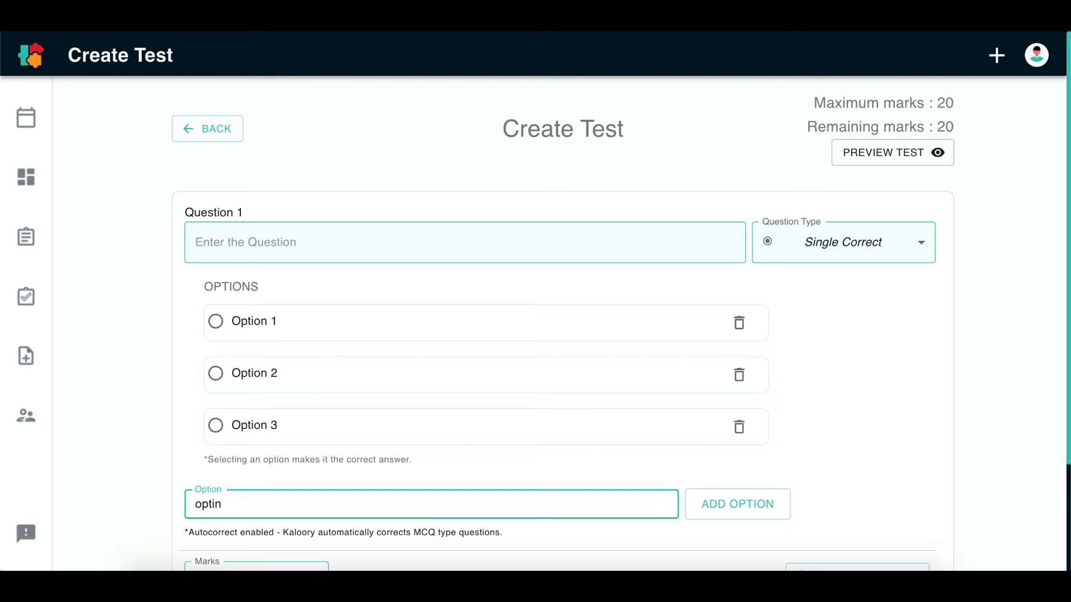
{"action": "key", "text": "BackSpace"}
{"action": "type", "text": "on 4"}
{"action": "left_click", "coordinate": [704, 505]}
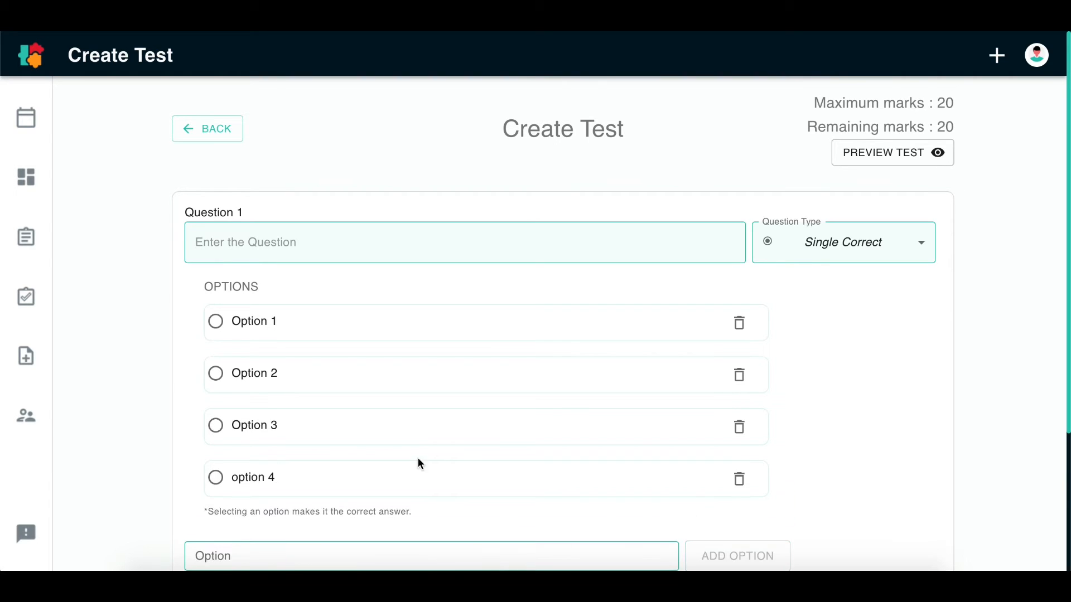
Mark Option 2 as the correct answer of Question 1
{"action": "scroll", "coordinate": [420, 463], "scroll_direction": "down", "scroll_amount": 2}
{"action": "scroll", "coordinate": [291, 308], "scroll_direction": "up", "scroll_amount": 2}
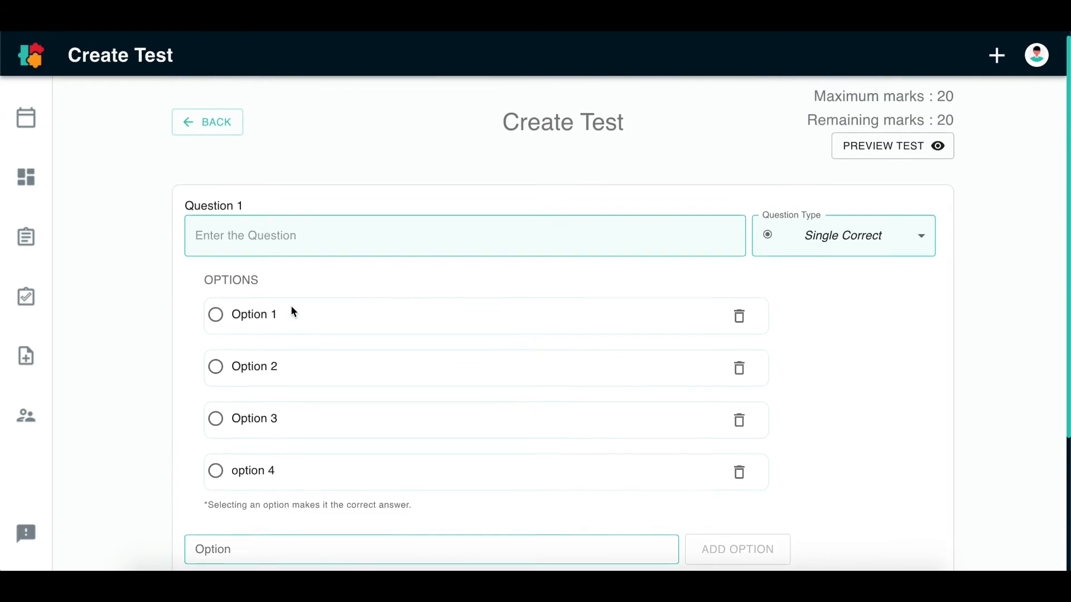
{"action": "scroll", "coordinate": [291, 309], "scroll_direction": "down", "scroll_amount": 1}
{"action": "left_click_drag", "start_coordinate": [241, 461], "coordinate": [421, 457]}
{"action": "left_click", "coordinate": [421, 456]}
{"action": "left_click", "coordinate": [215, 324]}
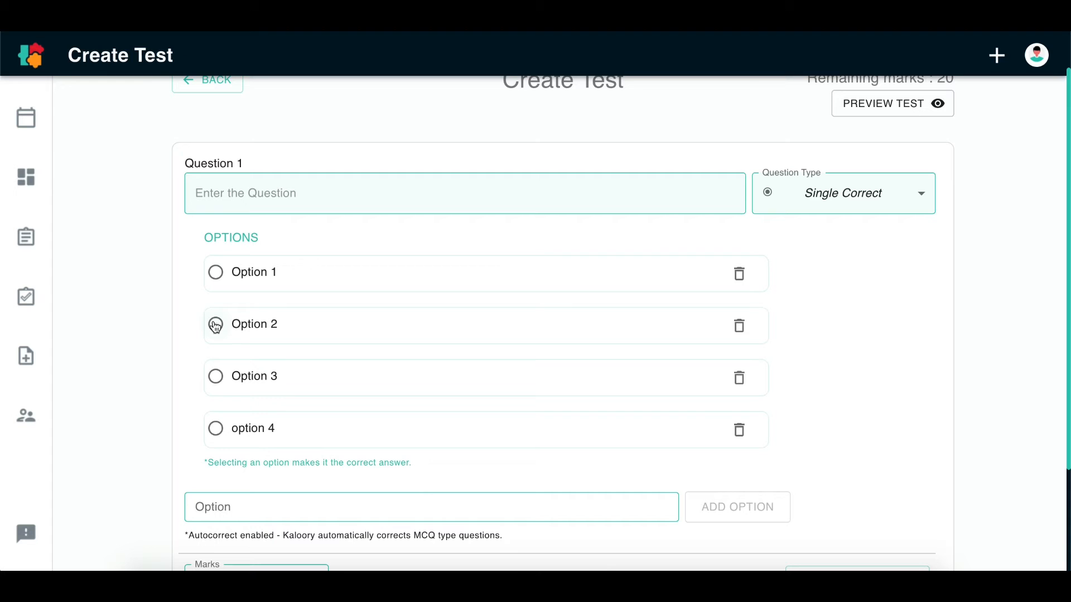
{"action": "scroll", "coordinate": [185, 364], "scroll_direction": "up", "scroll_amount": 1}
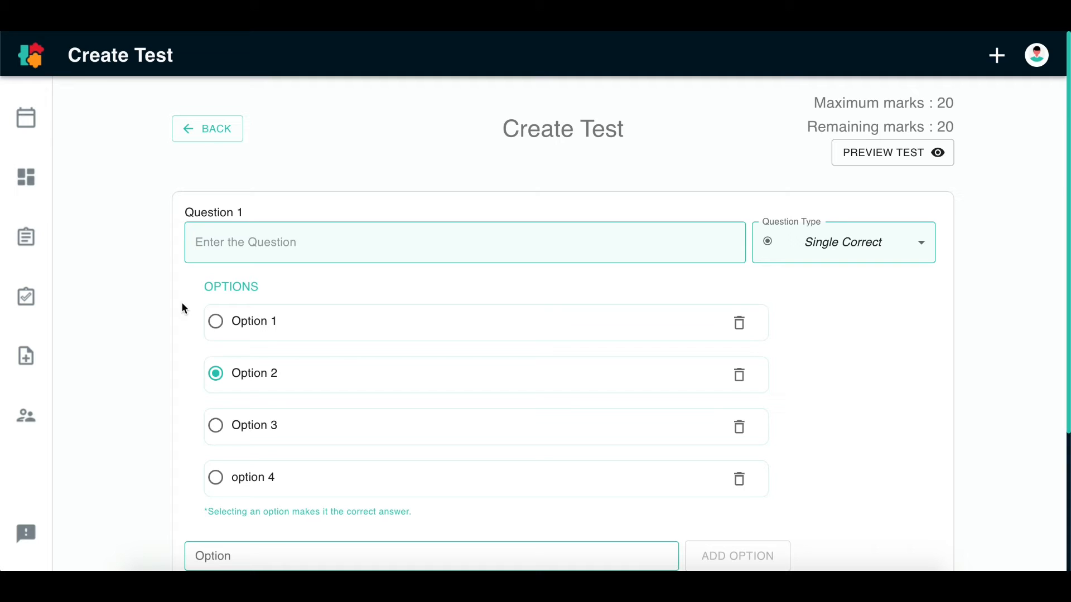
Enter "What is economics" as the text of Question 1
{"action": "left_click", "coordinate": [242, 257]}
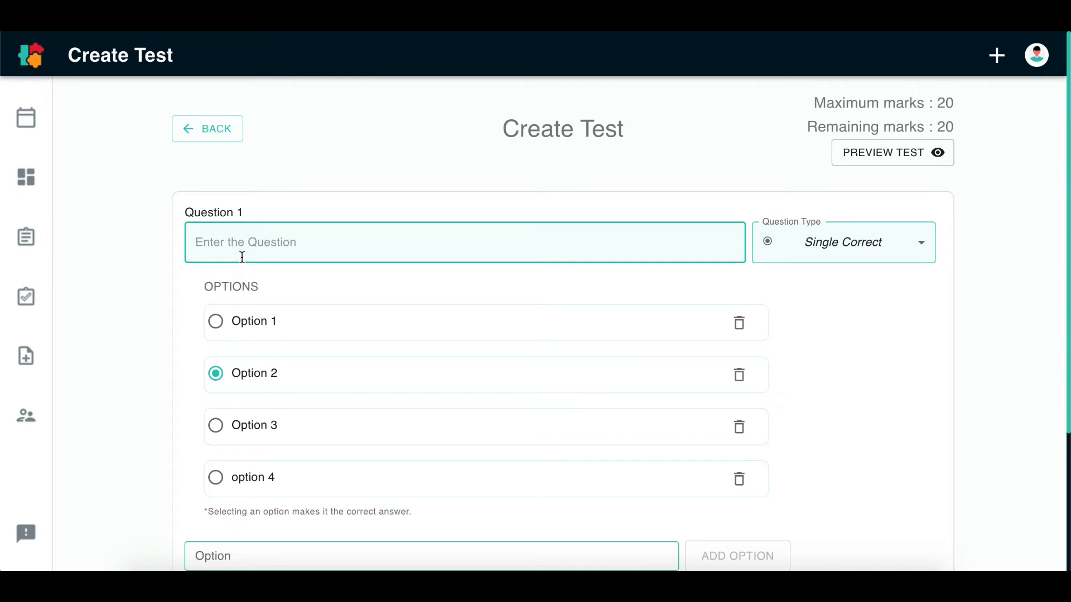
{"action": "type", "text": "What is economics"}
Set the marks for Question 1 to 2
{"action": "scroll", "coordinate": [400, 371], "scroll_direction": "down", "scroll_amount": 3}
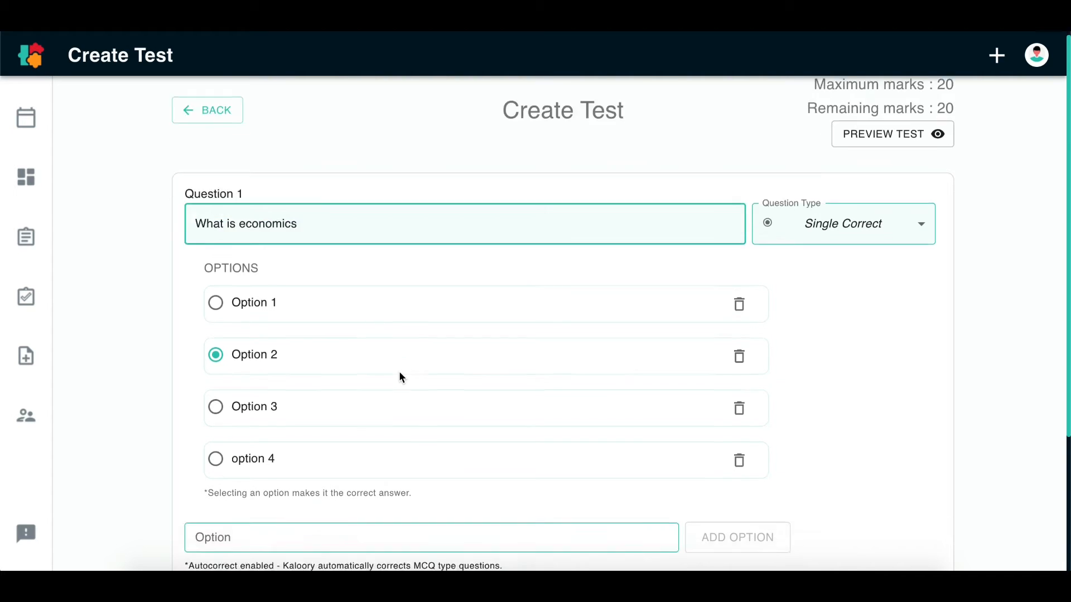
{"action": "left_click", "coordinate": [270, 433]}
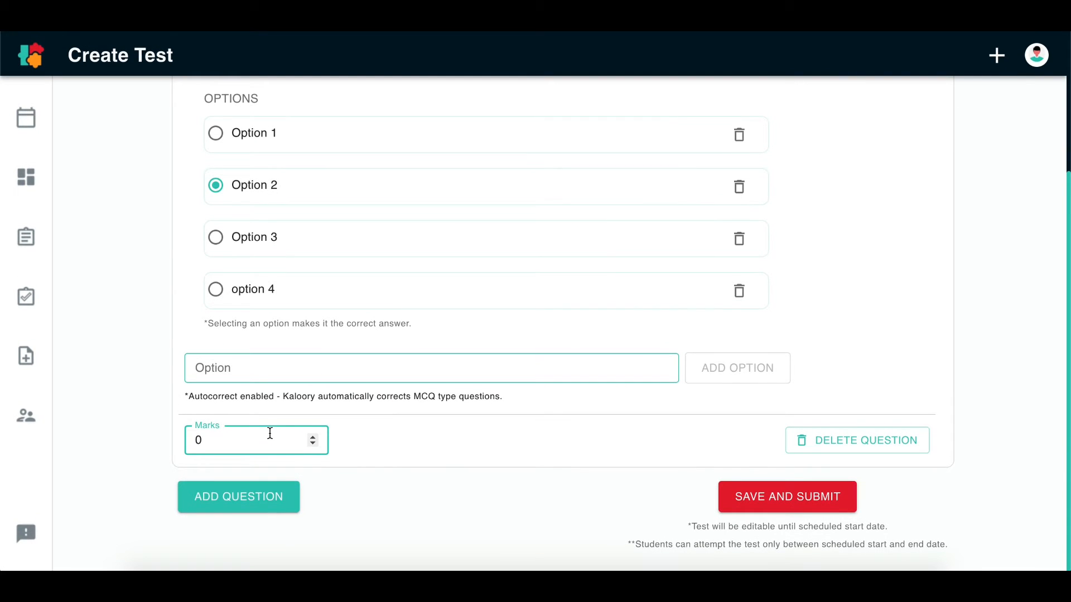
{"action": "key", "text": "BackSpace"}
{"action": "type", "text": "2"}
{"action": "left_click", "coordinate": [567, 421]}
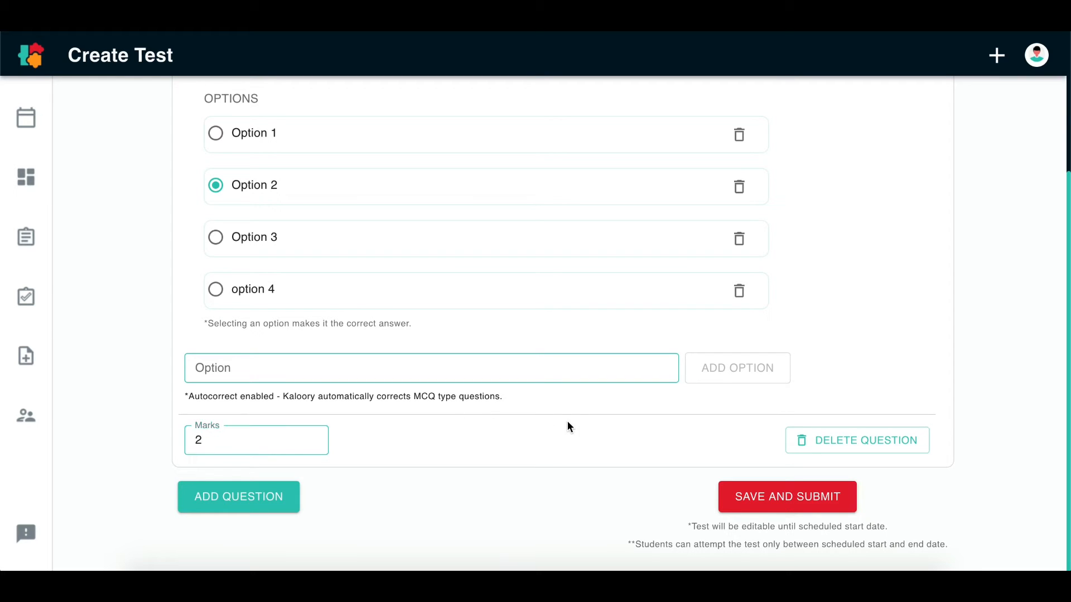
Add a second question to the test and set its type to Multiple Correct
{"action": "left_click", "coordinate": [231, 505]}
{"action": "left_click", "coordinate": [446, 343]}
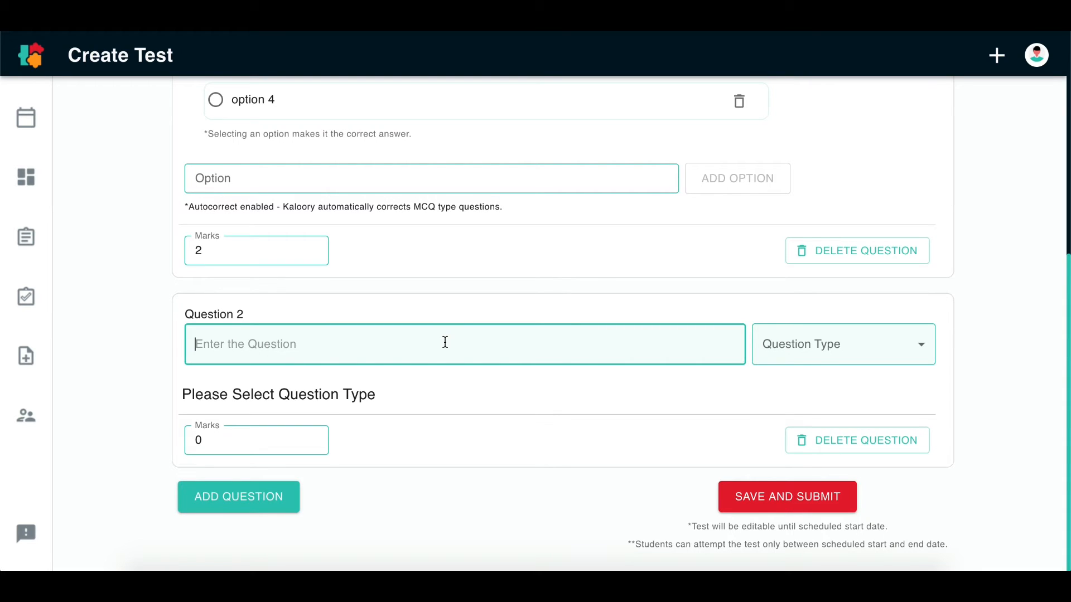
{"action": "left_click", "coordinate": [846, 349]}
{"action": "left_click", "coordinate": [844, 378]}
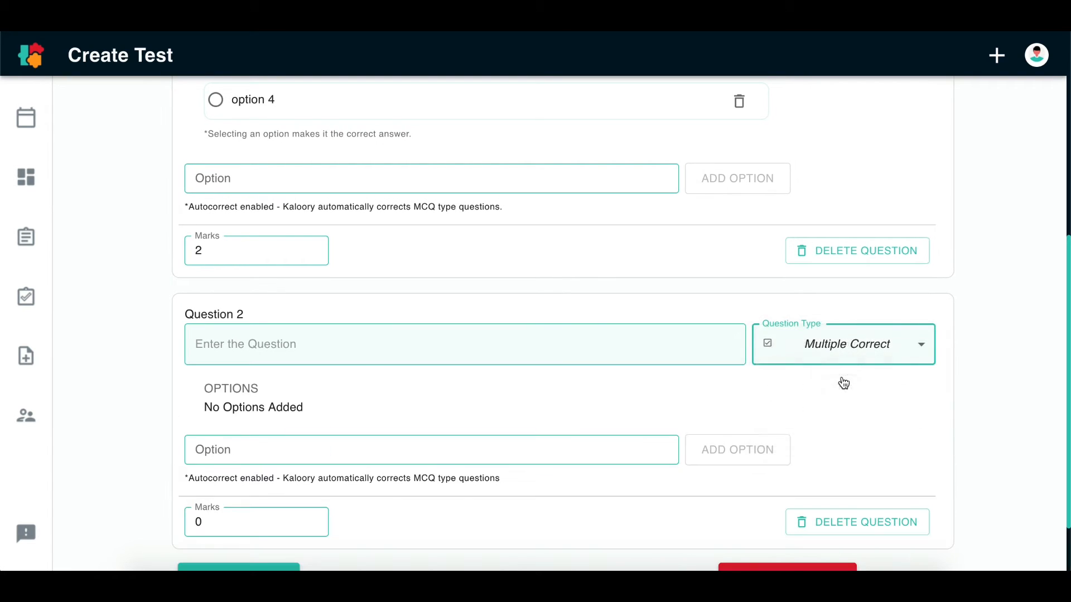
Add the answer choices "Option 1" and "option 2" to Question 2
{"action": "scroll", "coordinate": [521, 410], "scroll_direction": "down", "scroll_amount": 2}
{"action": "left_click", "coordinate": [593, 368]}
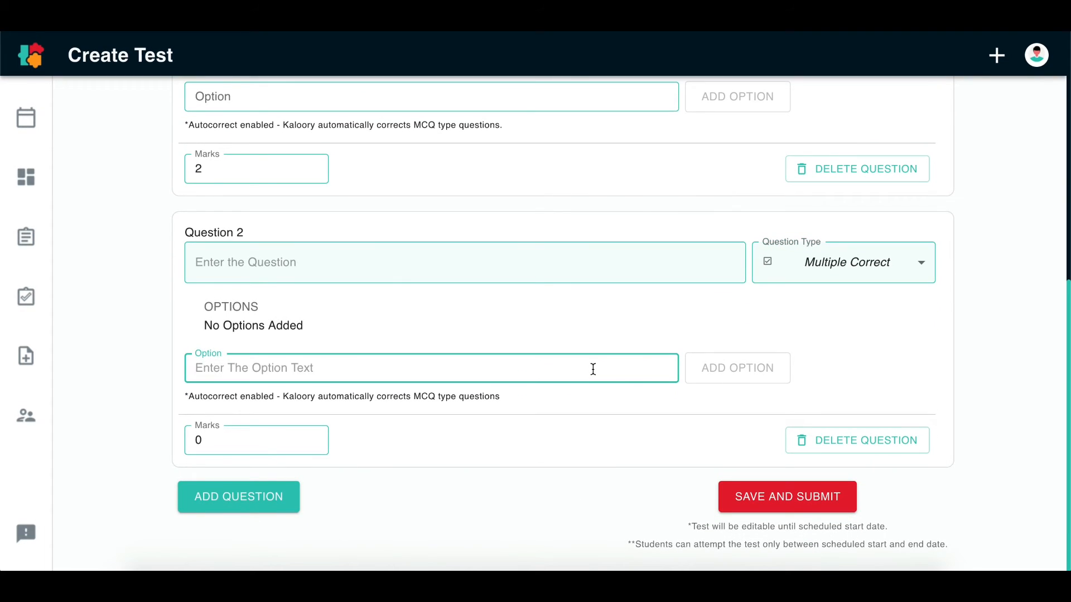
{"action": "type", "text": "Optin"}
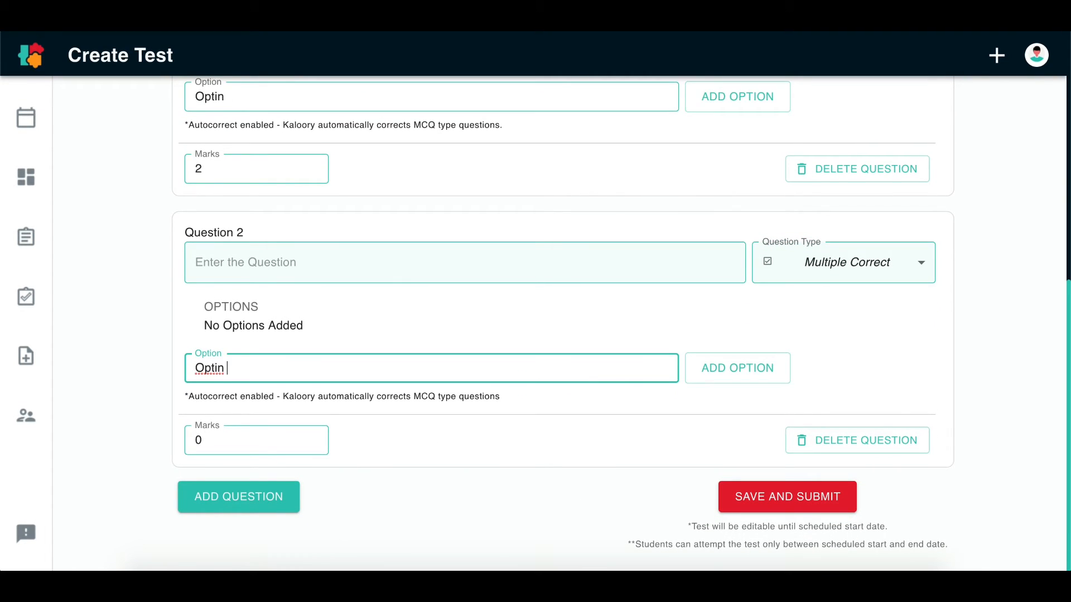
{"action": "key", "text": "BackSpace"}
{"action": "type", "text": "on 1"}
{"action": "left_click", "coordinate": [765, 377]}
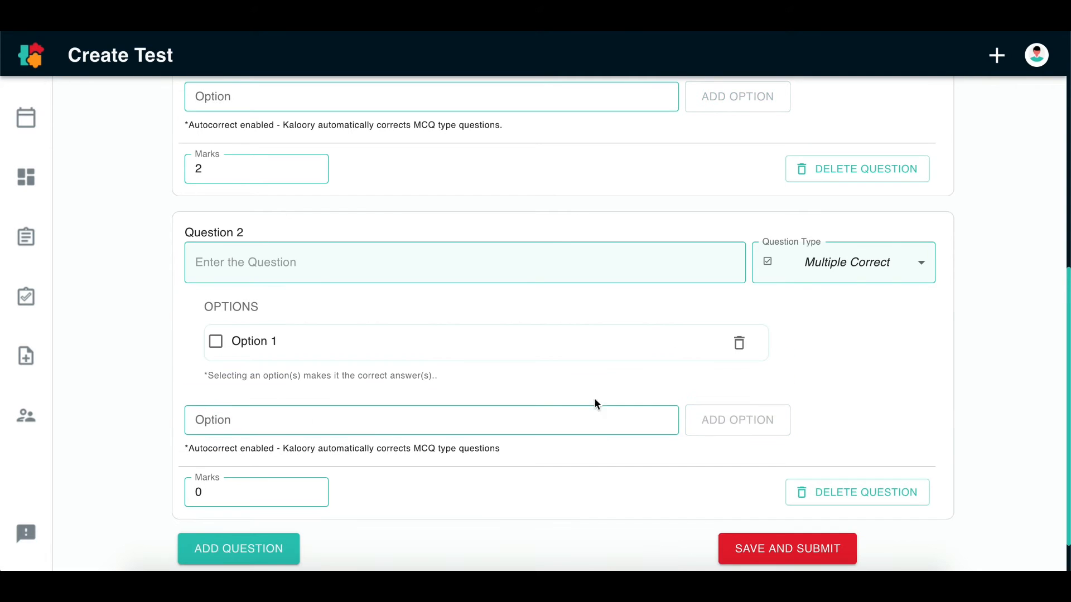
{"action": "left_click", "coordinate": [533, 417]}
{"action": "type", "text": "o"}
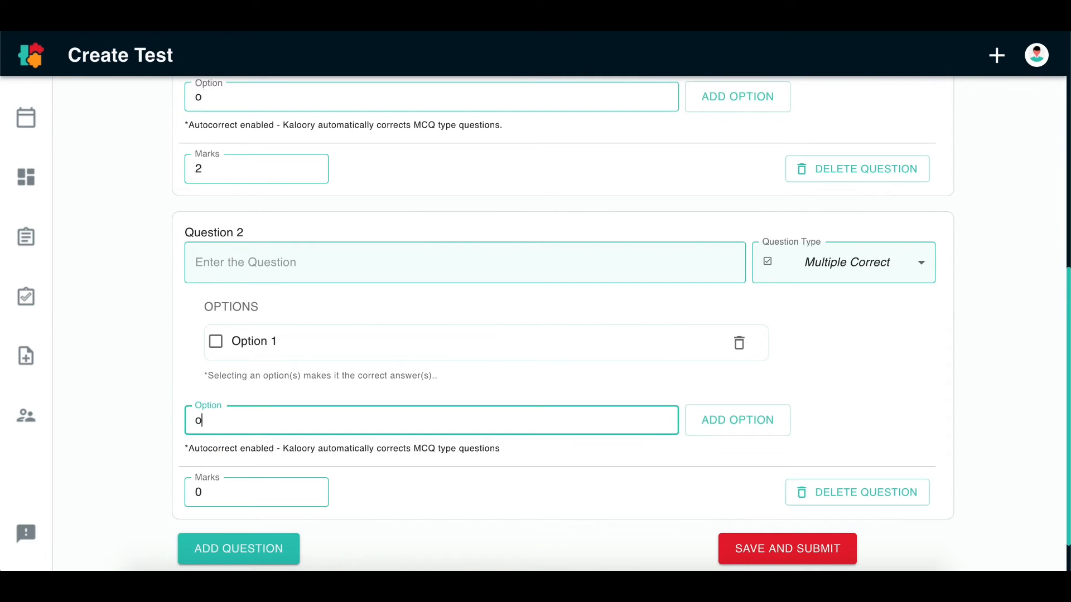
{"action": "type", "text": "ption 2"}
{"action": "left_click", "coordinate": [708, 421]}
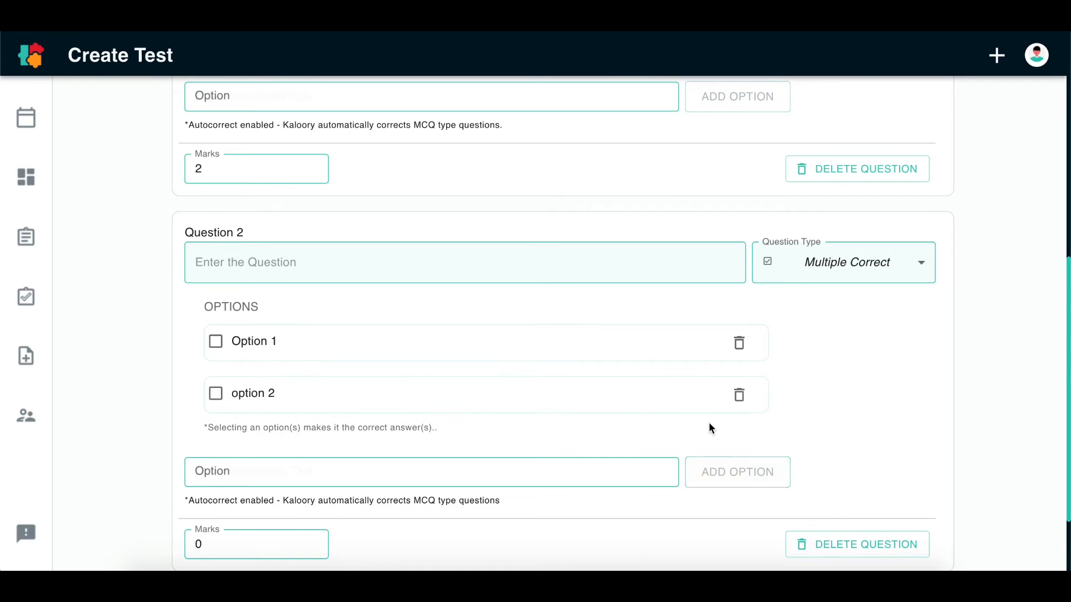
Add the answer choices "option 3" and "option 4" to Question 2
{"action": "left_click", "coordinate": [560, 464]}
{"action": "type", "text": "option "}
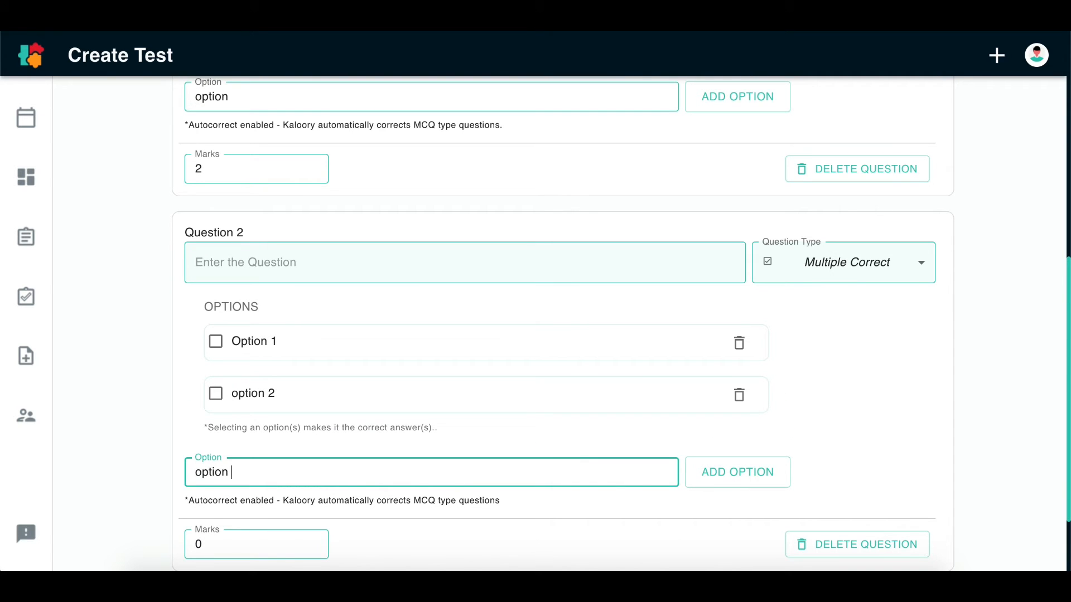
{"action": "type", "text": "3"}
{"action": "left_click", "coordinate": [743, 479]}
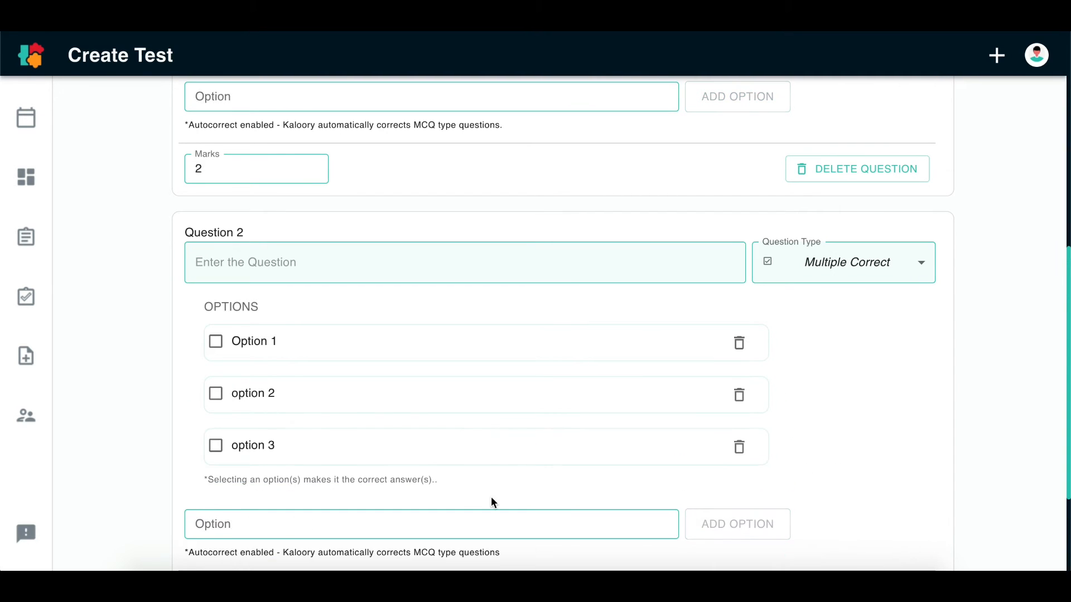
{"action": "left_click", "coordinate": [491, 498]}
{"action": "type", "text": "option"}
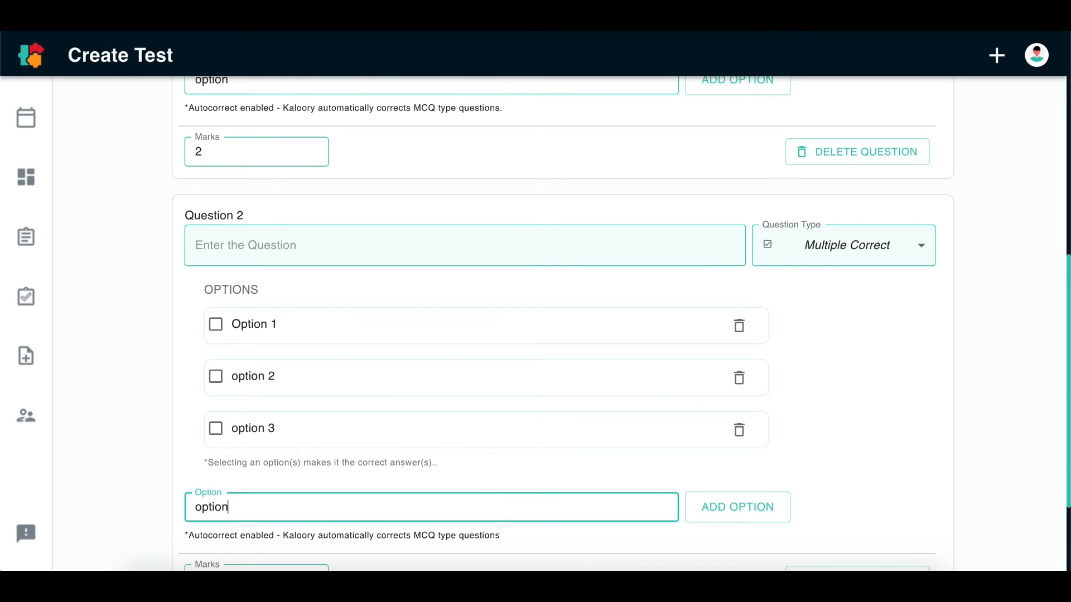
{"action": "type", "text": " 4"}
{"action": "left_click", "coordinate": [725, 507]}
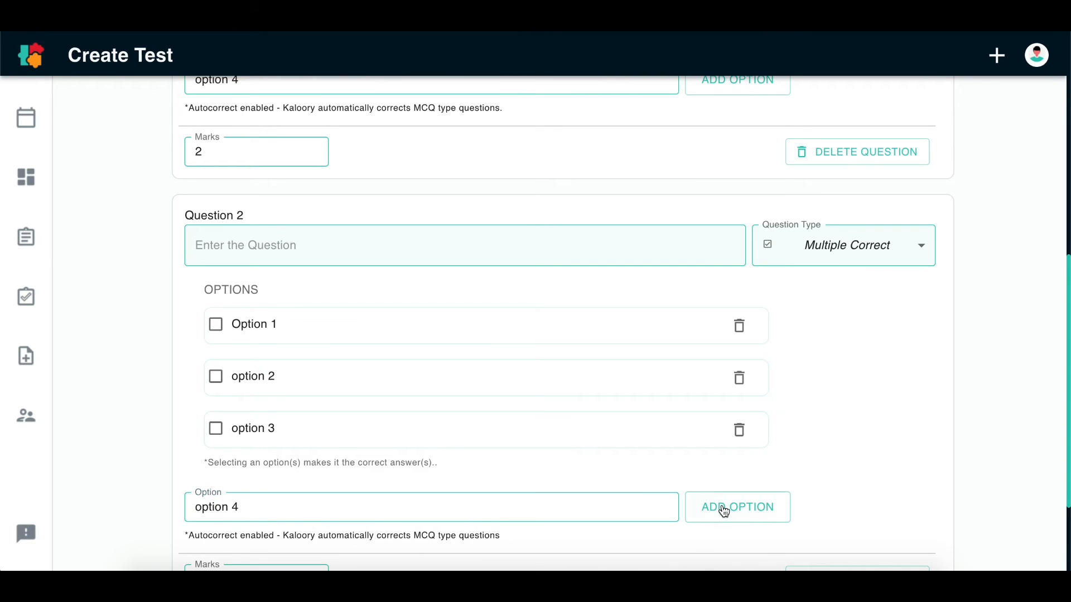
Mark "option 2" and "option 4" as the correct answers of Question 2
{"action": "left_click", "coordinate": [216, 377]}
{"action": "left_click", "coordinate": [216, 481]}
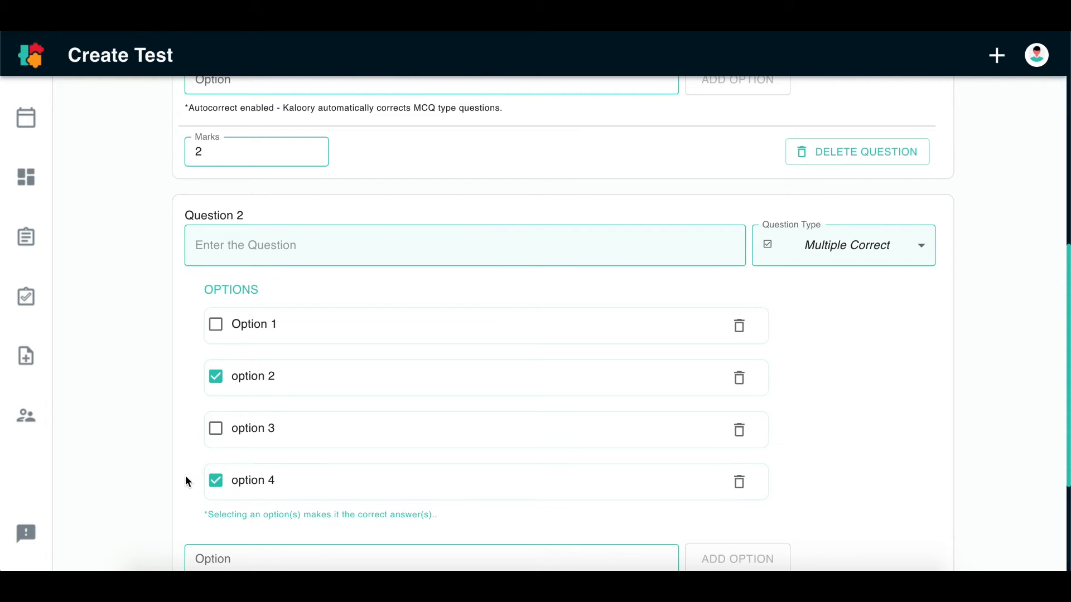
{"action": "scroll", "coordinate": [186, 480], "scroll_direction": "down", "scroll_amount": 1}
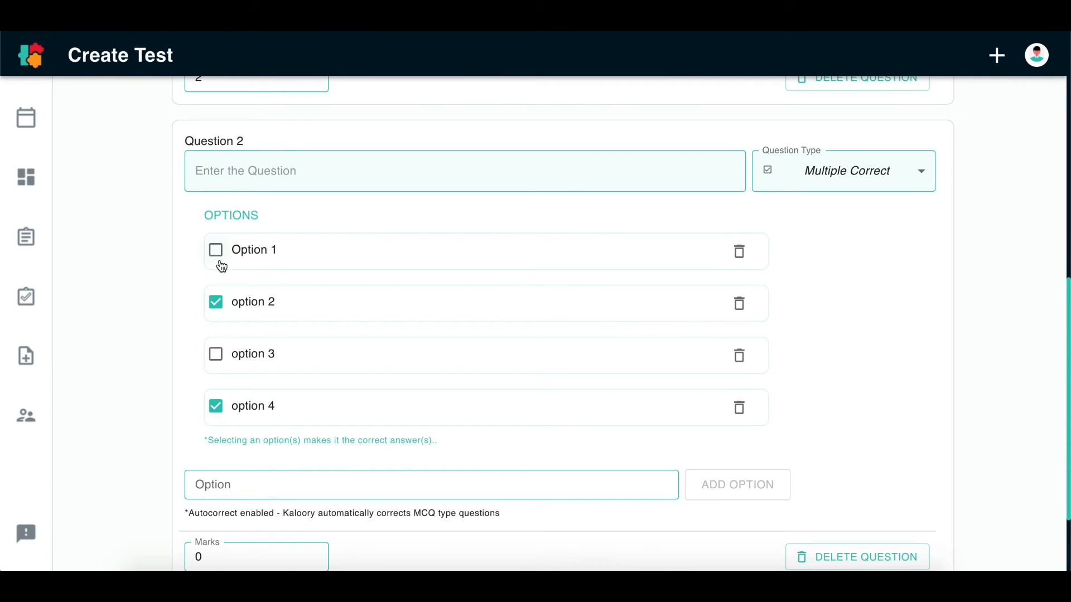
Enter "This is question 2" as the text of Question 2
{"action": "left_click", "coordinate": [268, 160]}
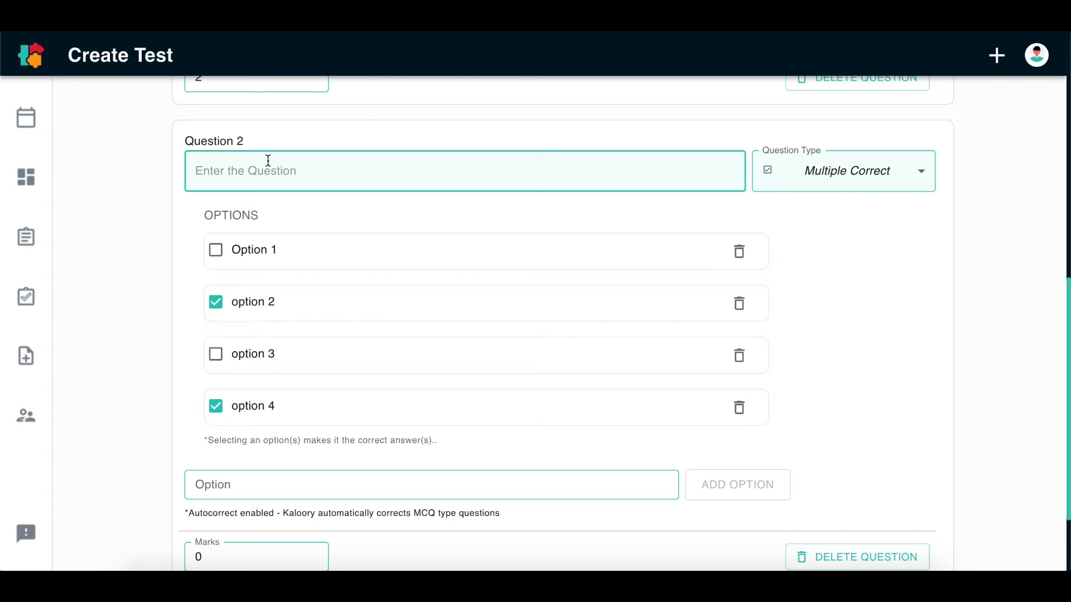
{"action": "type", "text": "This is question 2"}
Set the marks for Question 2 to 2
{"action": "scroll", "coordinate": [265, 186], "scroll_direction": "down", "scroll_amount": 2}
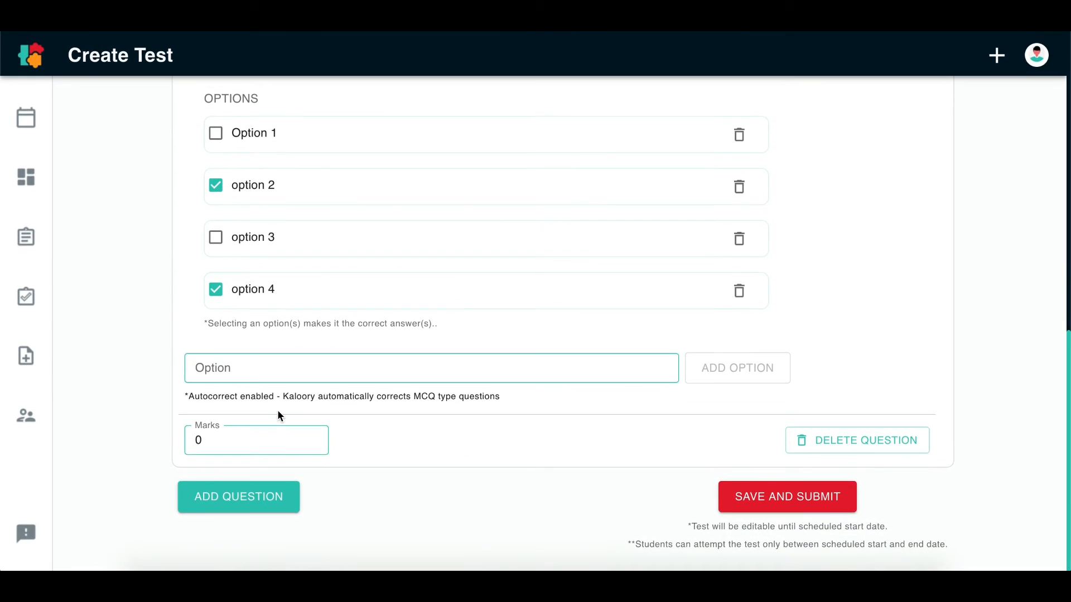
{"action": "left_click", "coordinate": [246, 444]}
{"action": "key", "text": "BackSpace"}
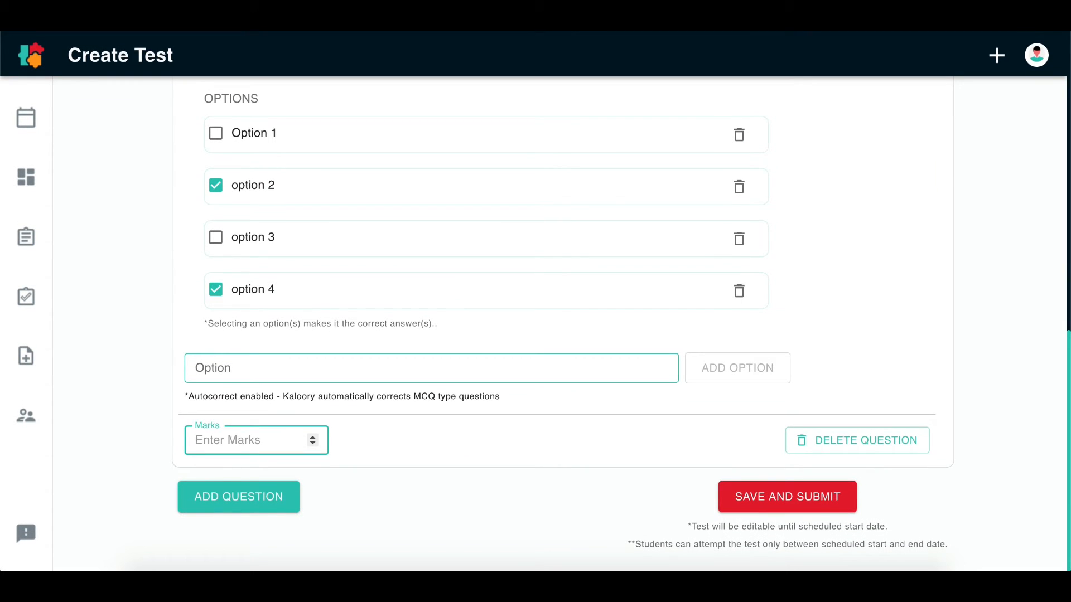
{"action": "type", "text": "2"}
{"action": "left_click", "coordinate": [413, 502]}
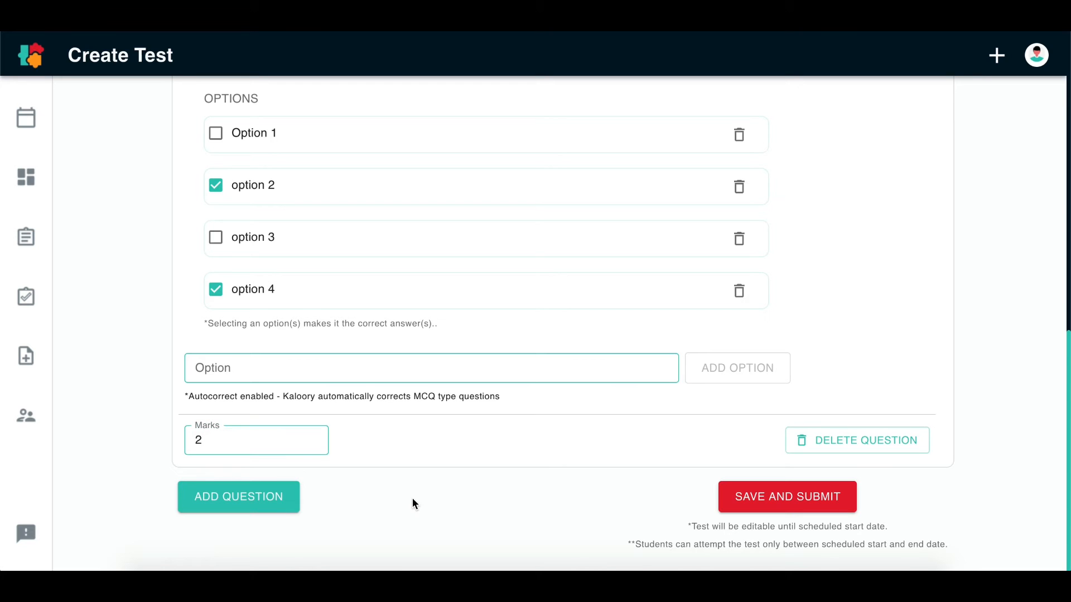
Add a third question to the test and set its type to Short Answers
{"action": "left_click", "coordinate": [205, 504]}
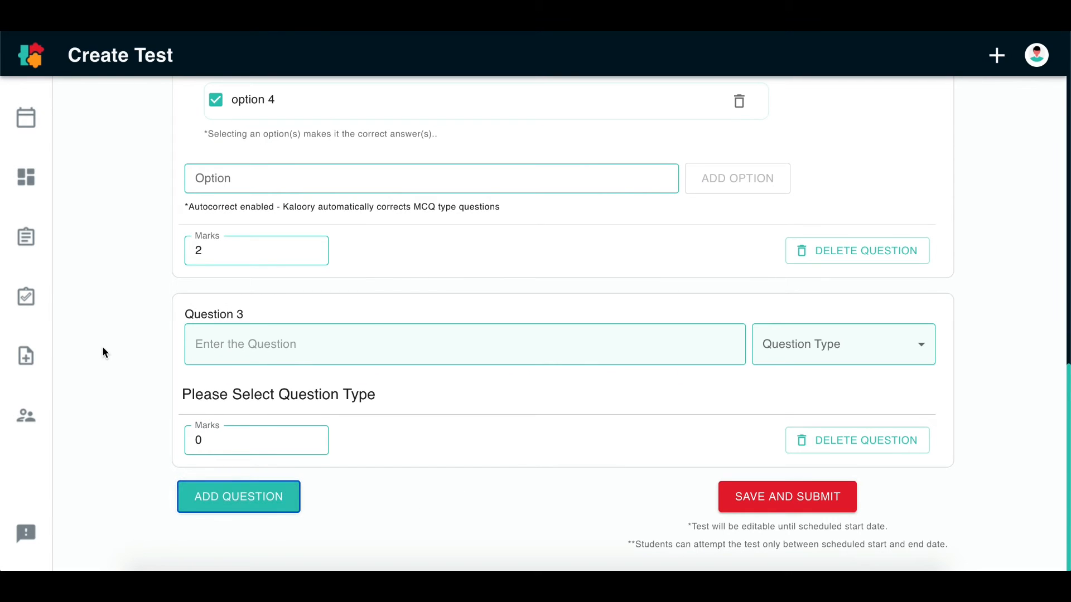
{"action": "left_click", "coordinate": [834, 347]}
{"action": "left_click", "coordinate": [837, 402]}
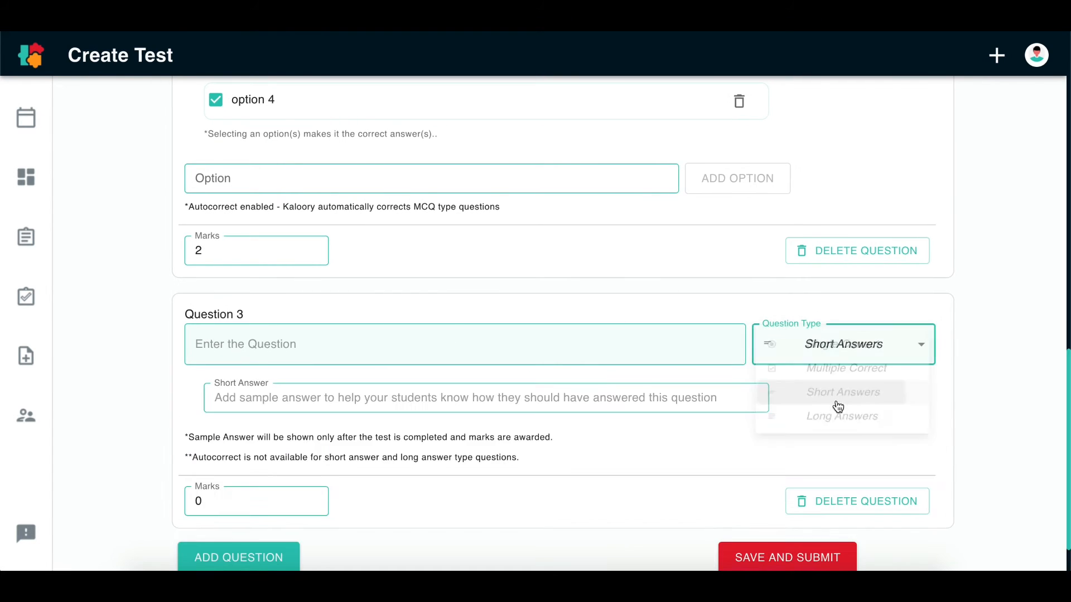
Enter "How does economics benefit us?" as the text of Question 3
{"action": "left_click", "coordinate": [431, 352]}
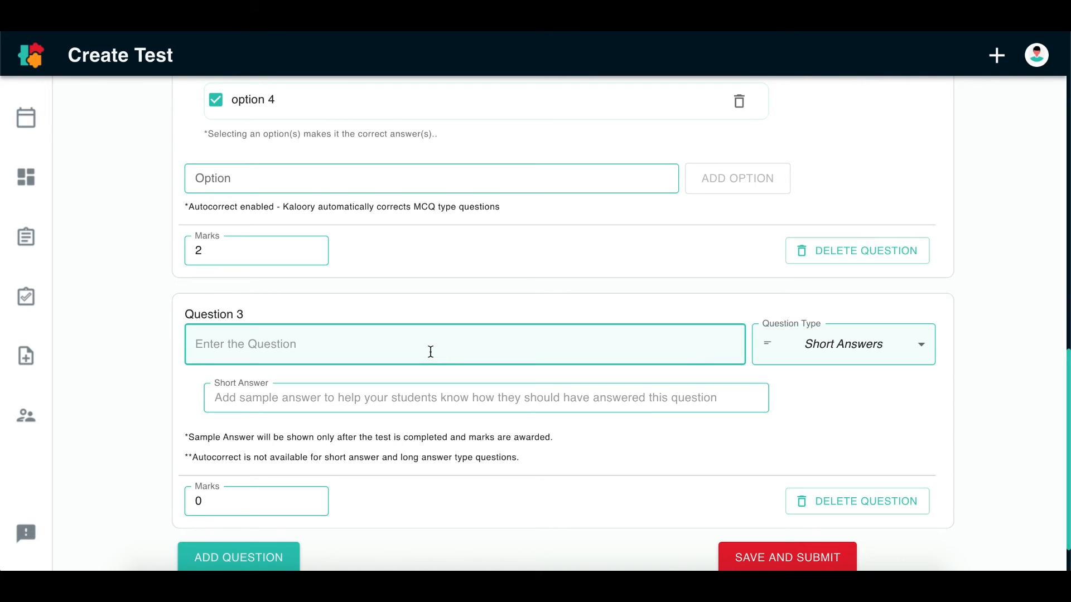
{"action": "type", "text": "How doe"}
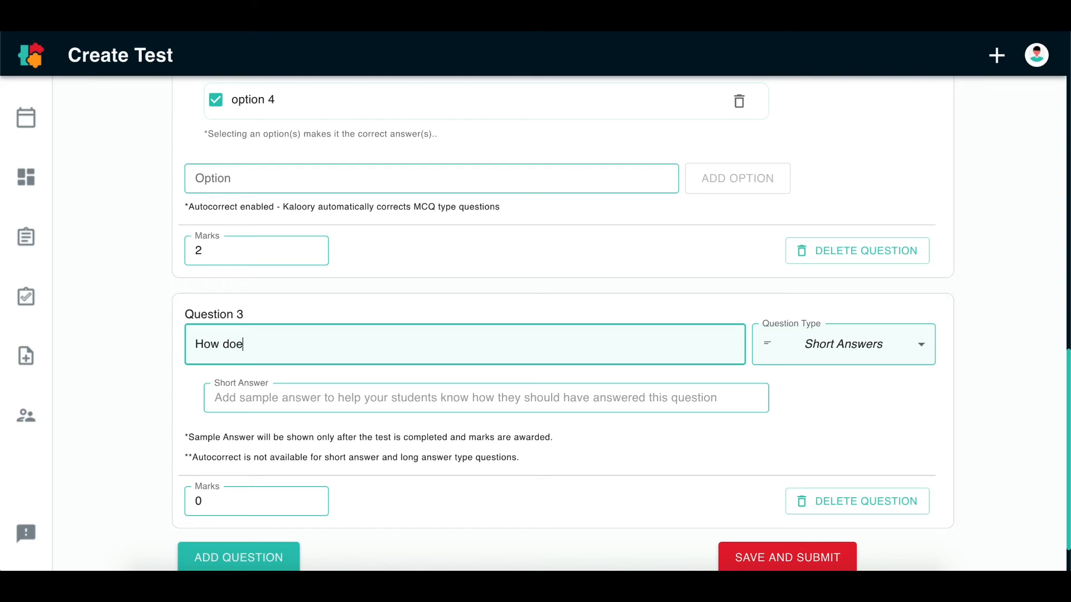
{"action": "type", "text": "s economics benefit "}
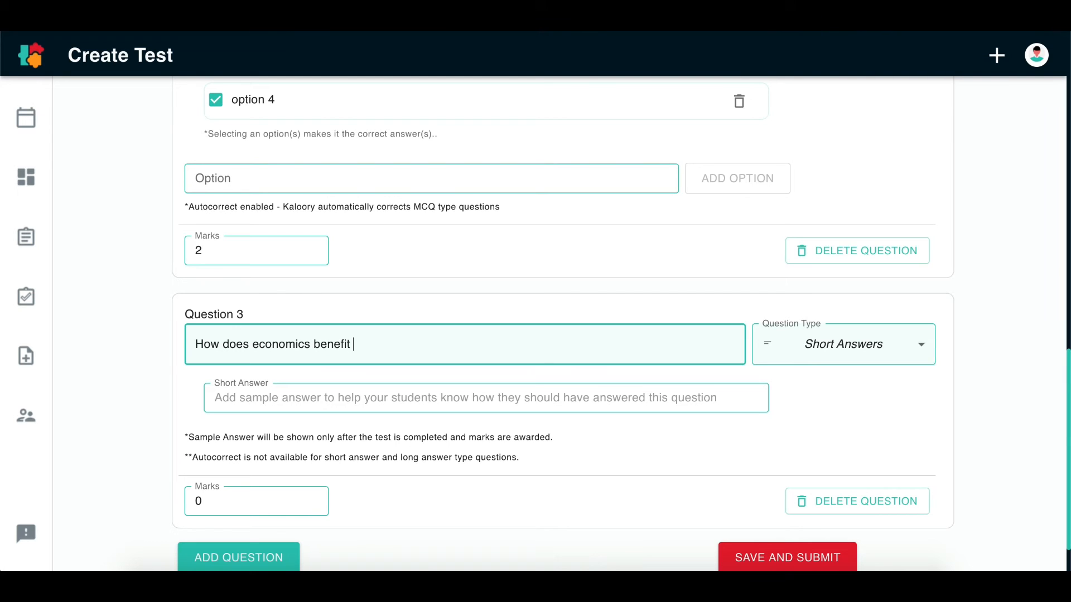
{"action": "type", "text": "us"}
{"action": "scroll", "coordinate": [427, 393], "scroll_direction": "down", "scroll_amount": 1}
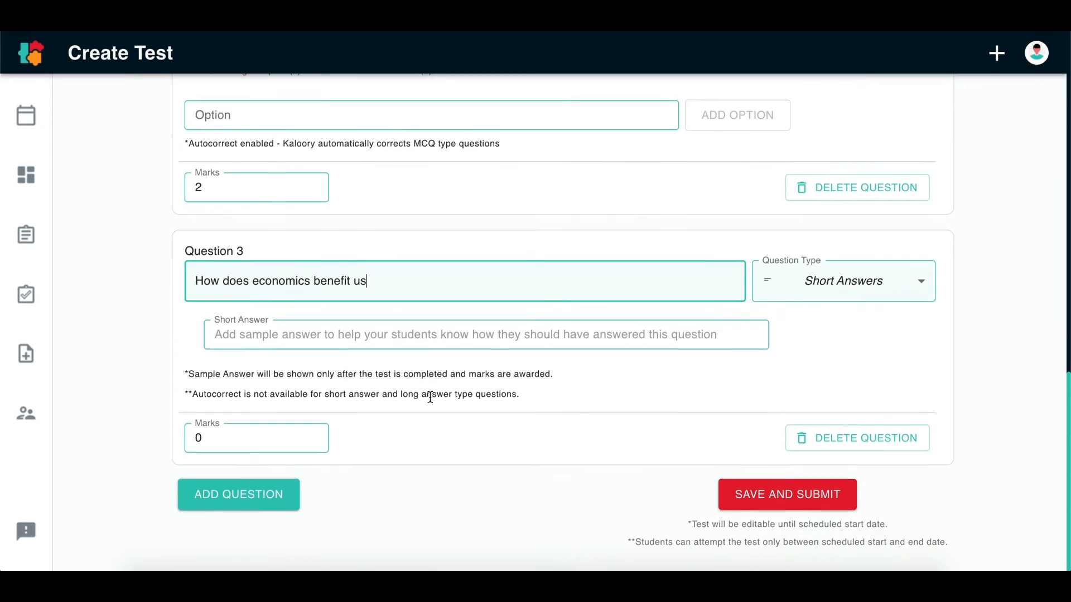
{"action": "type", "text": "?"}
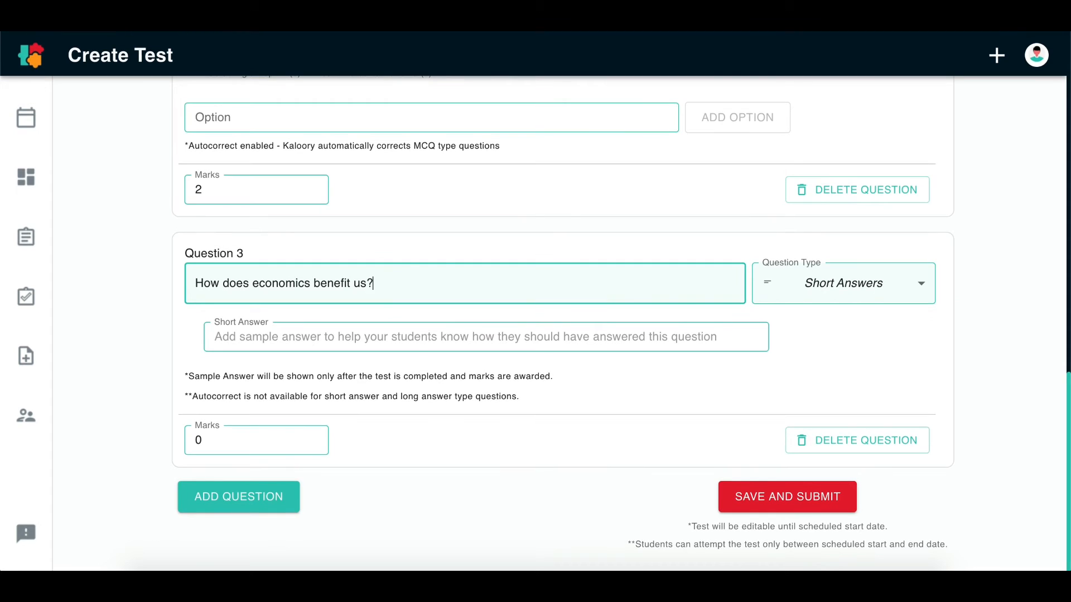
Set the marks for Question 3 to 4
{"action": "left_click", "coordinate": [377, 349]}
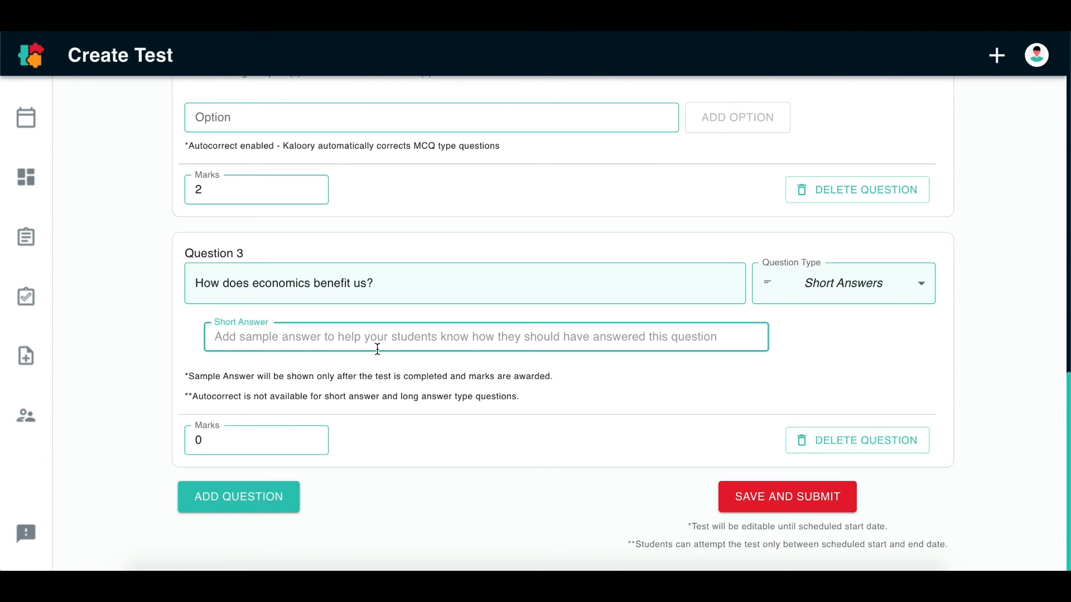
{"action": "left_click", "coordinate": [235, 429]}
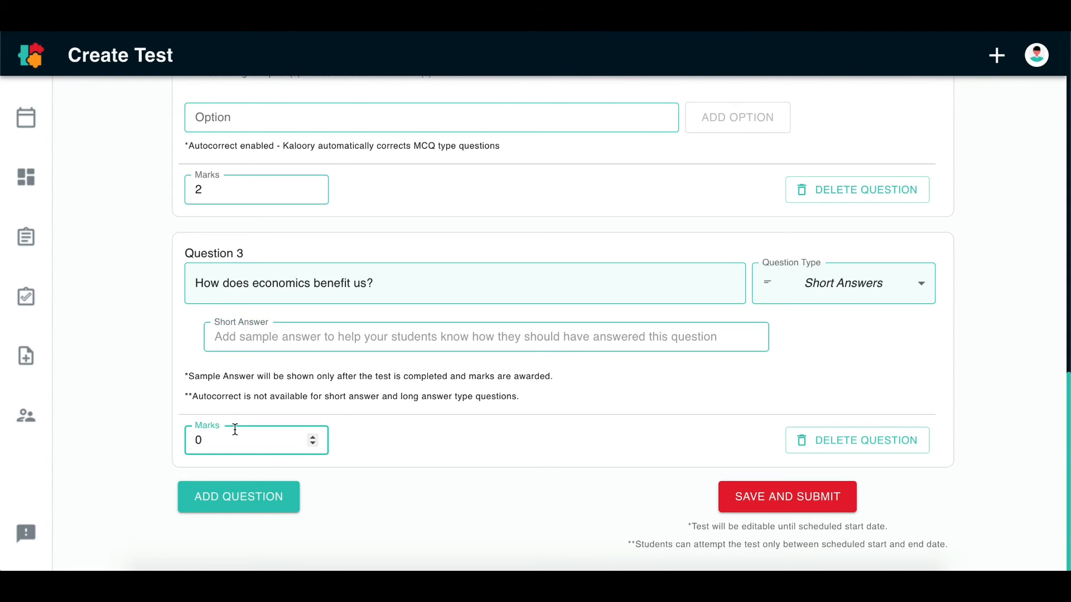
{"action": "key", "text": "Down"}
{"action": "key", "text": "BackSpace"}
{"action": "key", "text": "BackSpace"}
{"action": "type", "text": "4"}
Enter "This a sample answer" as the sample short answer for Question 3
{"action": "scroll", "coordinate": [284, 374], "scroll_direction": "up", "scroll_amount": 1}
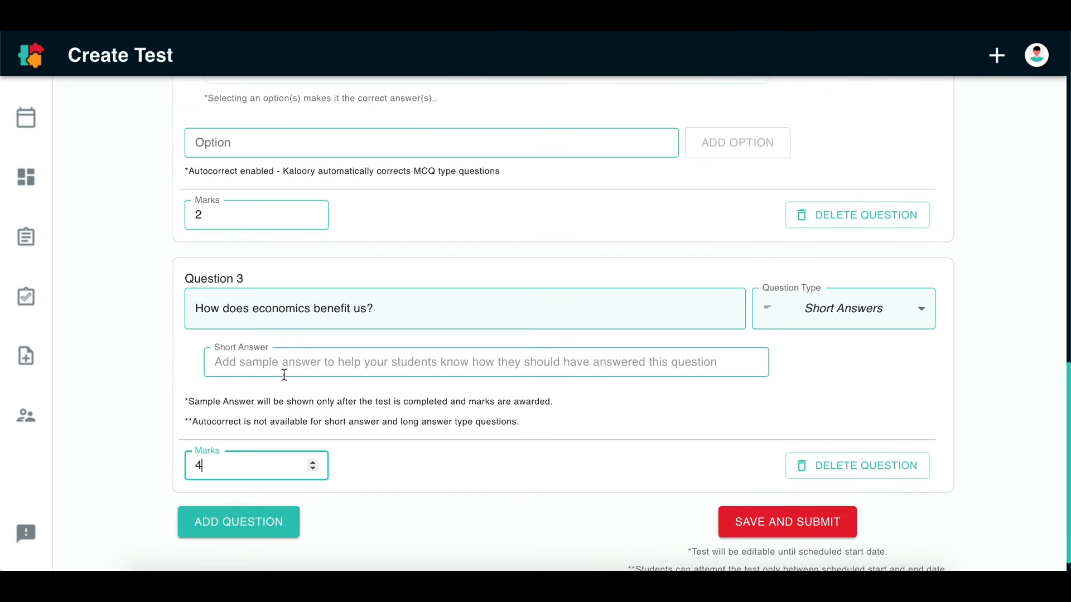
{"action": "left_click", "coordinate": [347, 373]}
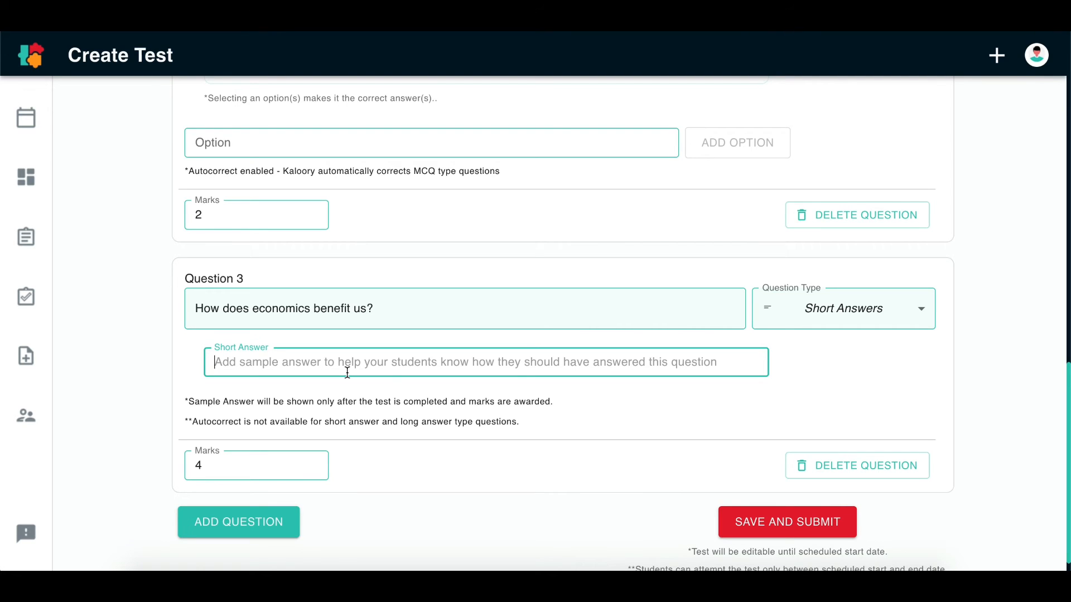
{"action": "type", "text": "This s"}
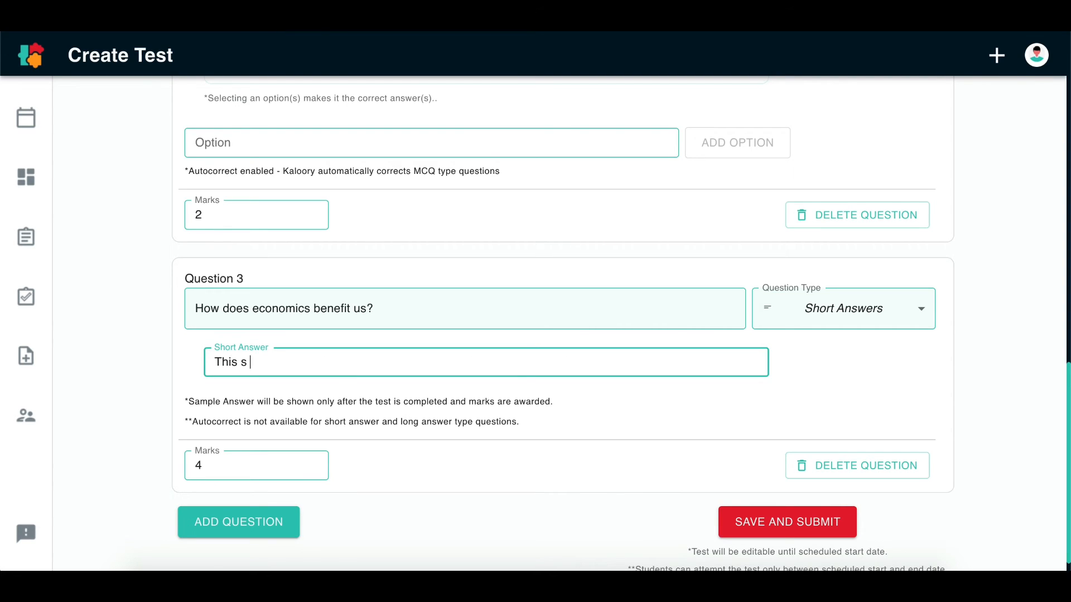
{"action": "key", "text": "BackSpace"}
{"action": "key", "text": "BackSpace"}
{"action": "type", "text": "a sample answer"}
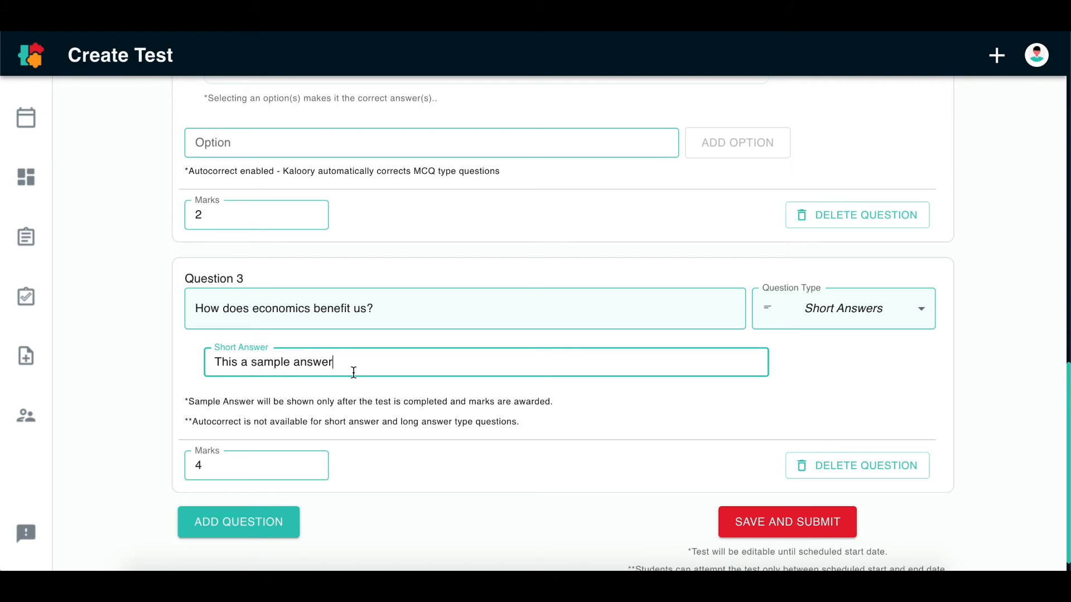
{"action": "left_click", "coordinate": [418, 419]}
Check the test's remaining marks and set the marks for Question 1 to 5
{"action": "scroll", "coordinate": [498, 466], "scroll_direction": "down", "scroll_amount": 1}
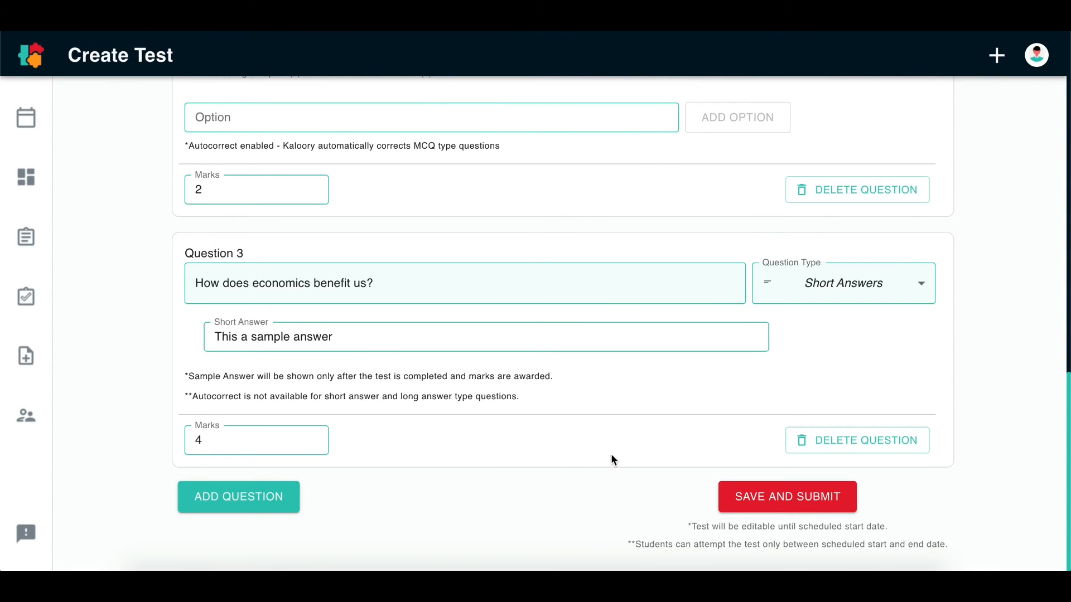
{"action": "scroll", "coordinate": [611, 453], "scroll_direction": "up", "scroll_amount": 7}
{"action": "scroll", "coordinate": [610, 454], "scroll_direction": "up", "scroll_amount": 10}
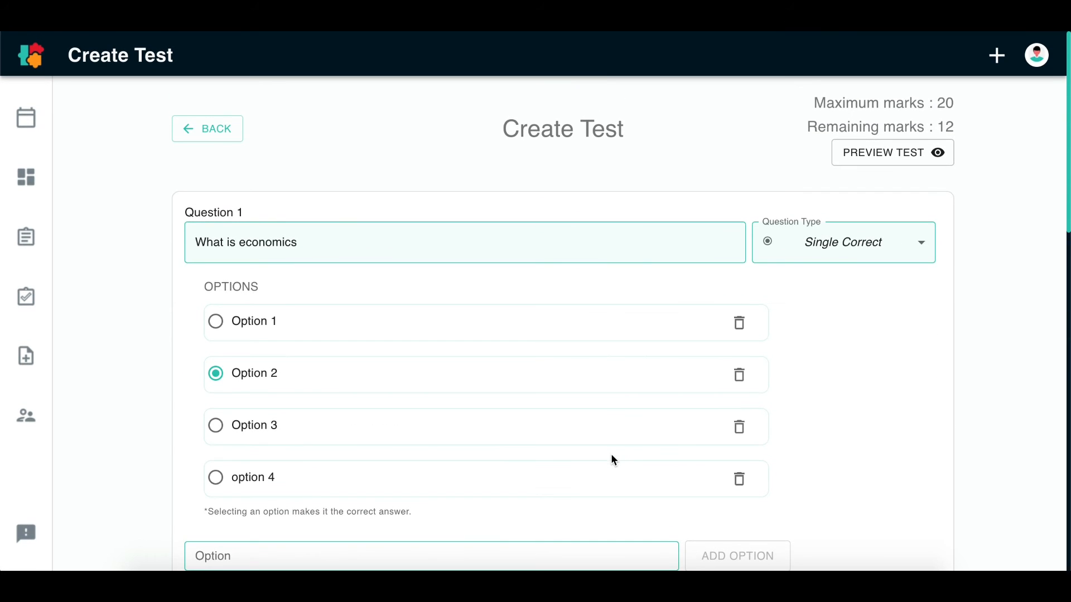
{"action": "scroll", "coordinate": [526, 475], "scroll_direction": "down", "scroll_amount": 1}
{"action": "scroll", "coordinate": [384, 430], "scroll_direction": "down", "scroll_amount": 5}
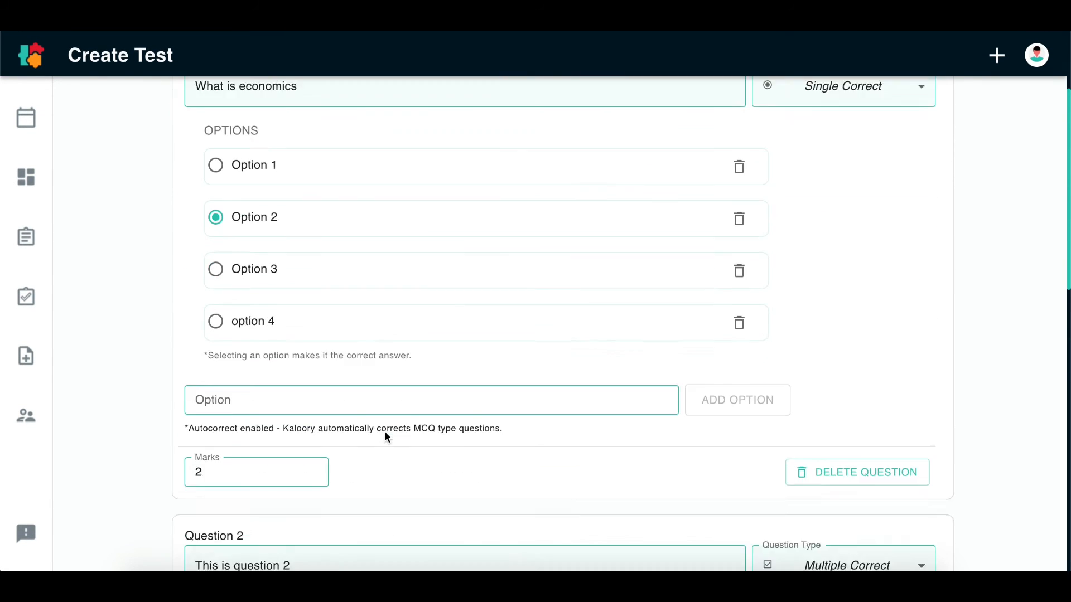
{"action": "left_click", "coordinate": [236, 272]}
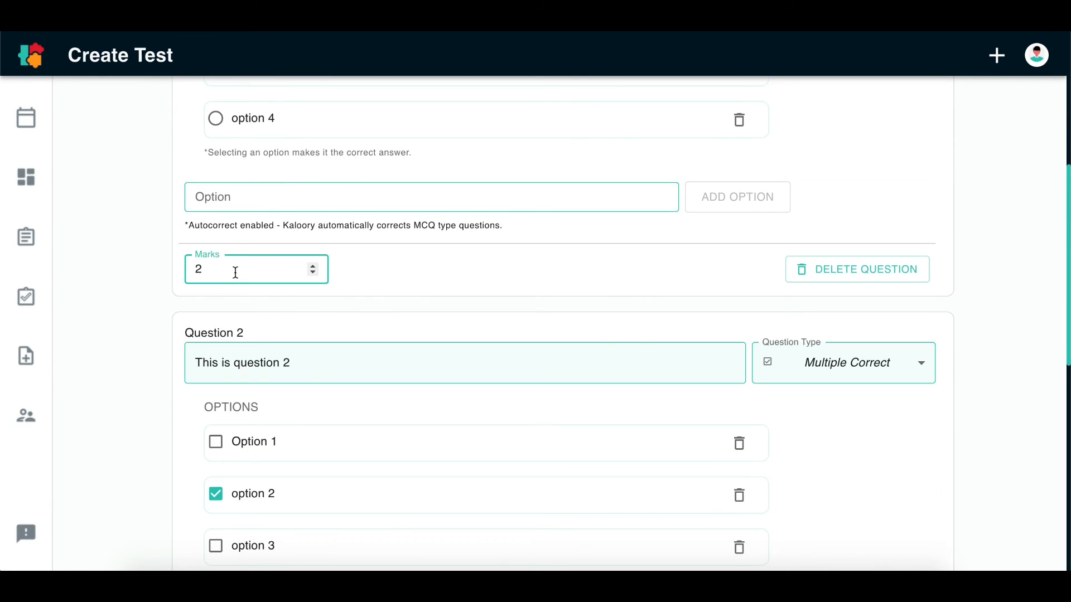
{"action": "key", "text": "BackSpace"}
{"action": "type", "text": "5"}
Set the marks for Question 2 to 5
{"action": "scroll", "coordinate": [220, 357], "scroll_direction": "down", "scroll_amount": 6}
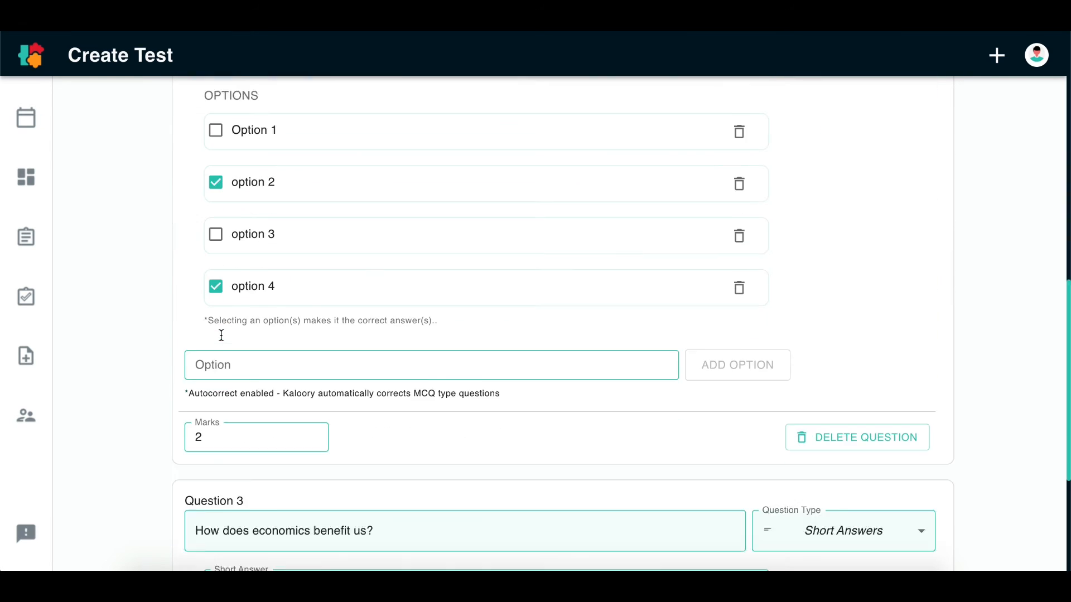
{"action": "left_click", "coordinate": [214, 406]}
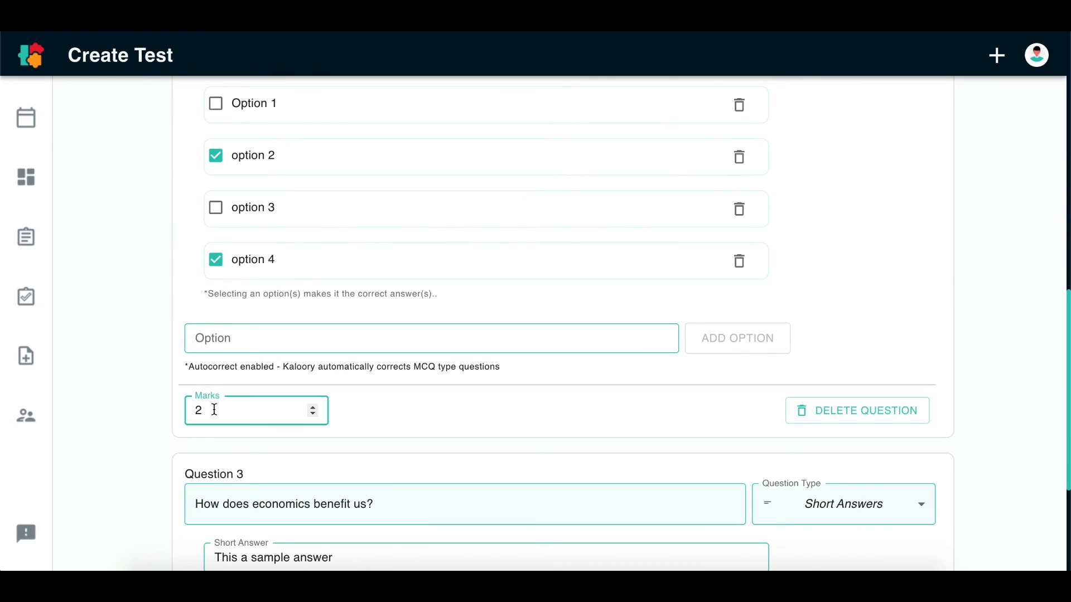
{"action": "key", "text": "BackSpace"}
{"action": "type", "text": "5"}
Recheck the remaining marks and set the marks for Question 3 to 10
{"action": "scroll", "coordinate": [346, 341], "scroll_direction": "up", "scroll_amount": 3}
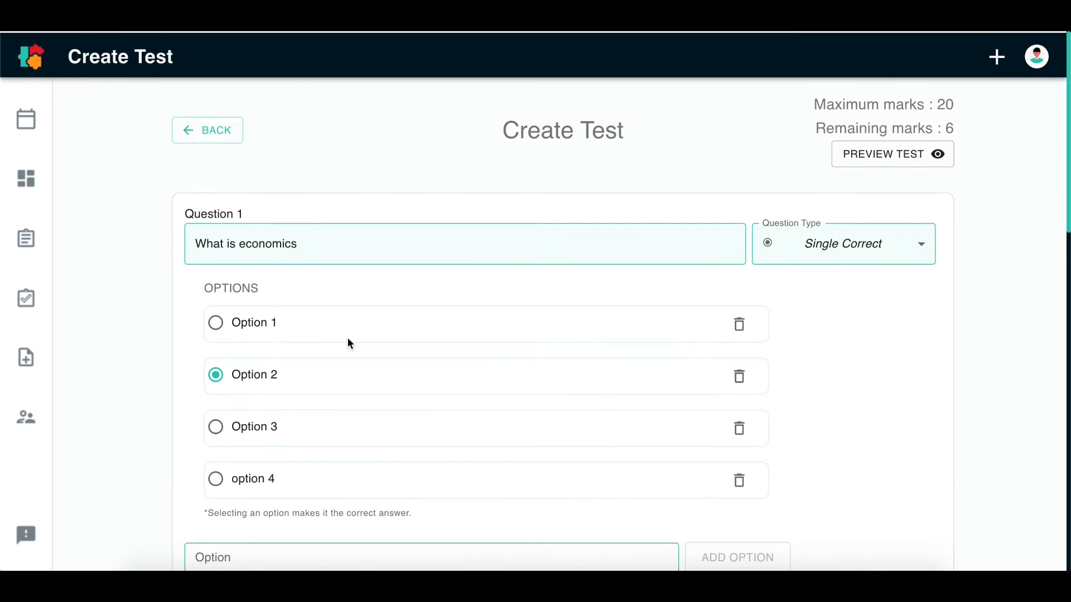
{"action": "scroll", "coordinate": [362, 418], "scroll_direction": "down", "scroll_amount": 10}
{"action": "scroll", "coordinate": [362, 417], "scroll_direction": "down", "scroll_amount": 3}
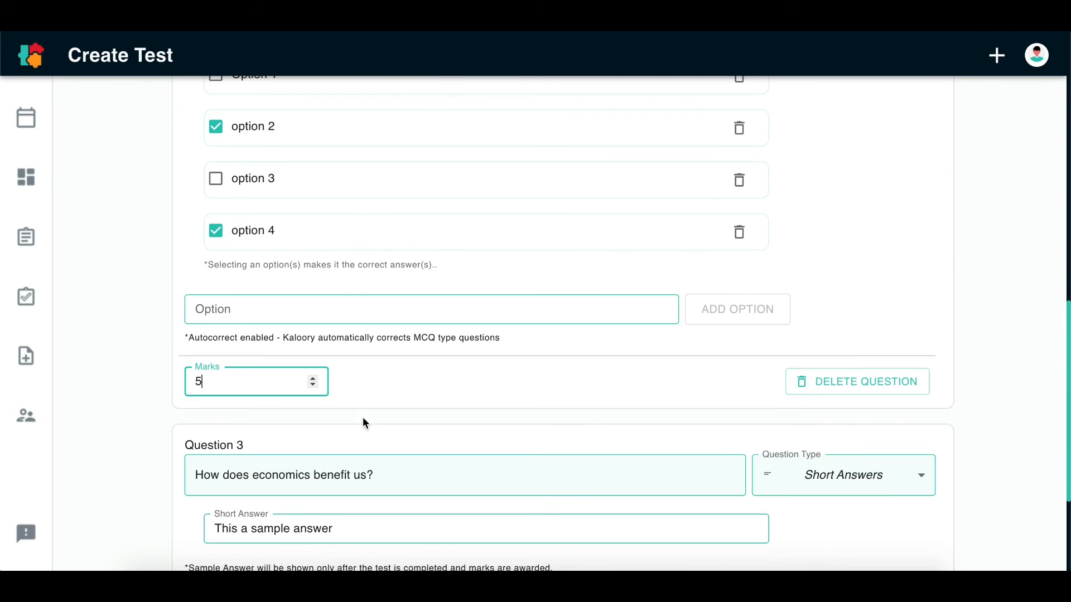
{"action": "scroll", "coordinate": [349, 417], "scroll_direction": "down", "scroll_amount": 4}
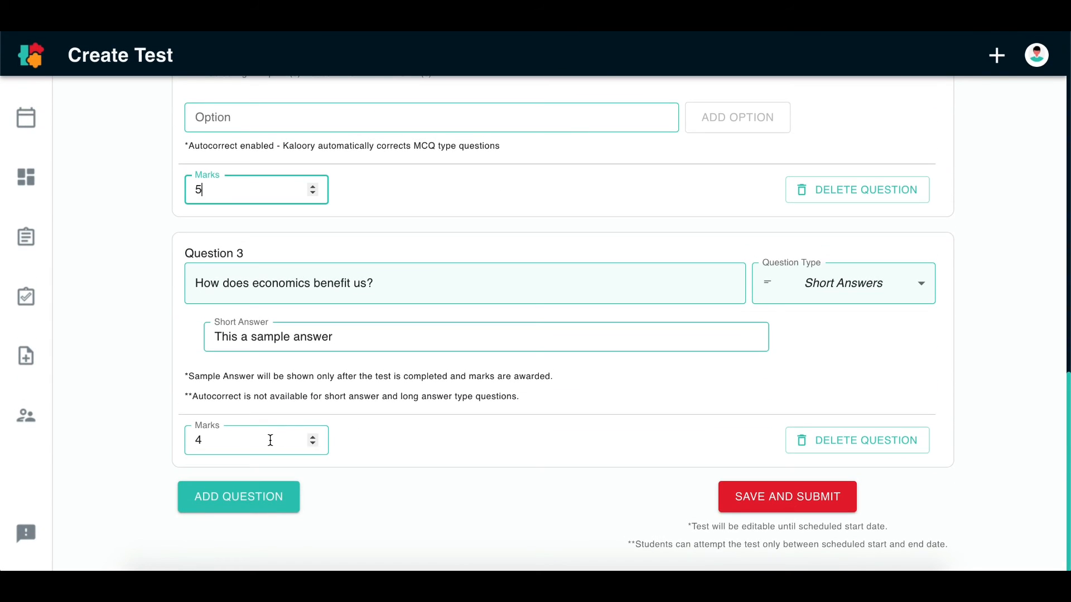
{"action": "left_click", "coordinate": [270, 440]}
{"action": "key", "text": "BackSpace"}
{"action": "type", "text": "10"}
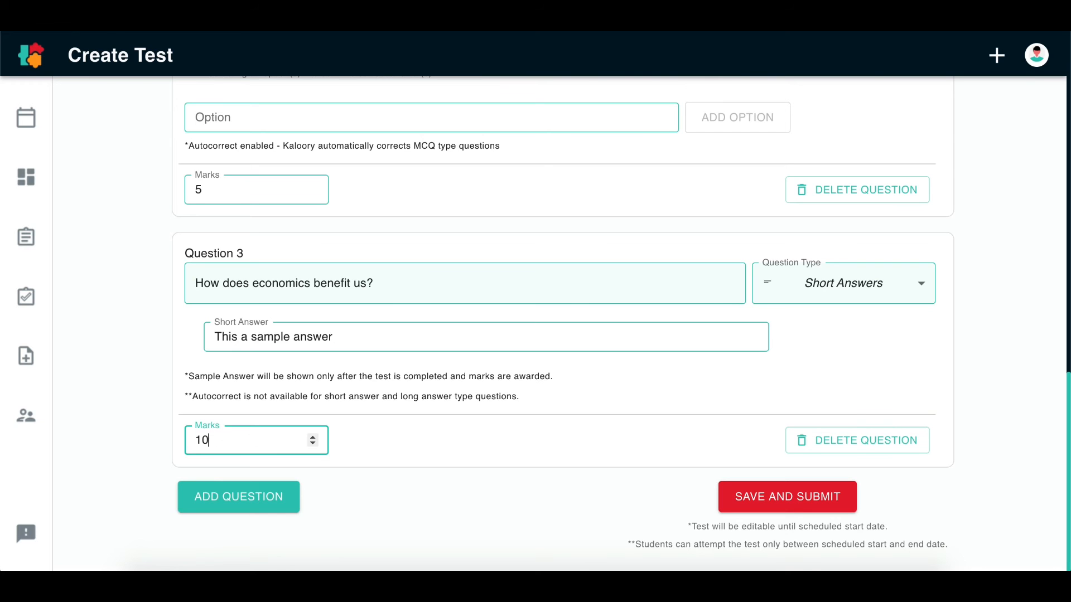
Check that all marks are allotted, then save and submit the test
{"action": "scroll", "coordinate": [472, 413], "scroll_direction": "up", "scroll_amount": 10}
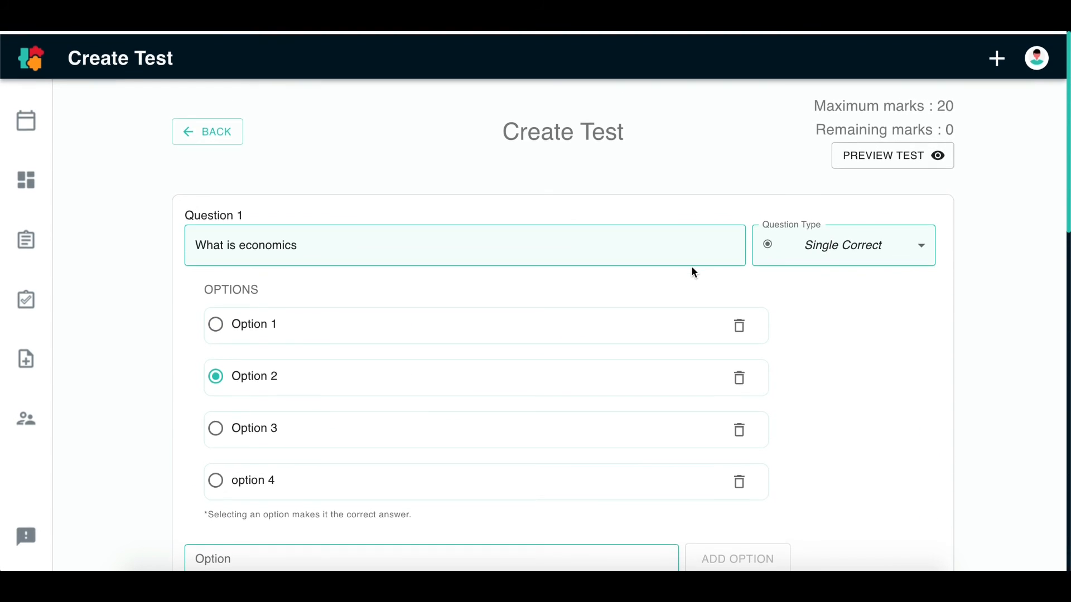
{"action": "scroll", "coordinate": [545, 239], "scroll_direction": "down", "scroll_amount": 10}
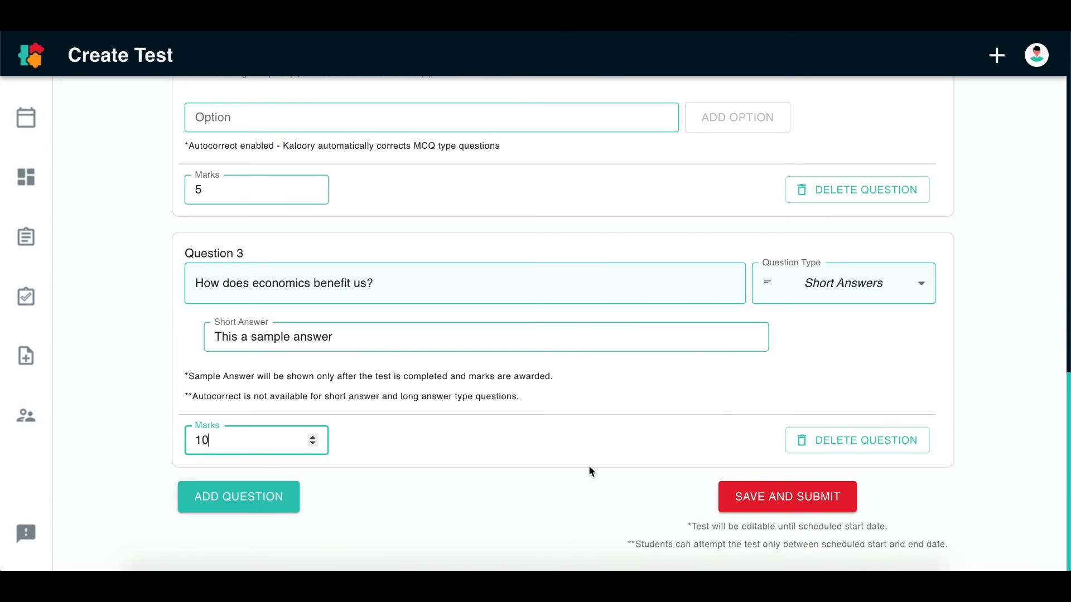
{"action": "left_click", "coordinate": [789, 496]}
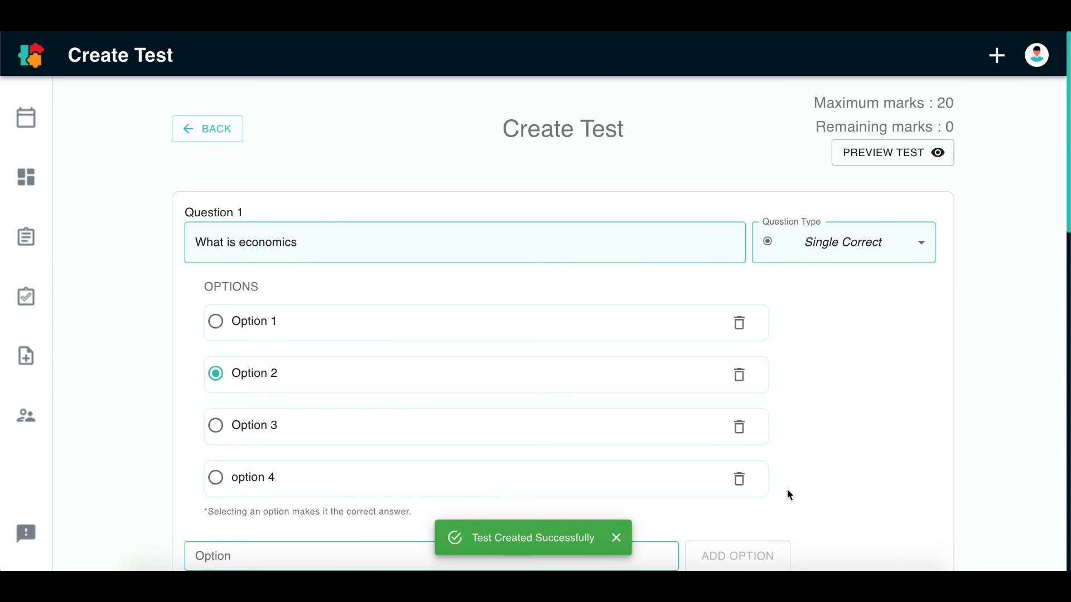
Leave the test editor despite the unsaved-changes warning and view the tests of the Awesome Course Morning Batch
{"action": "left_click", "coordinate": [210, 144]}
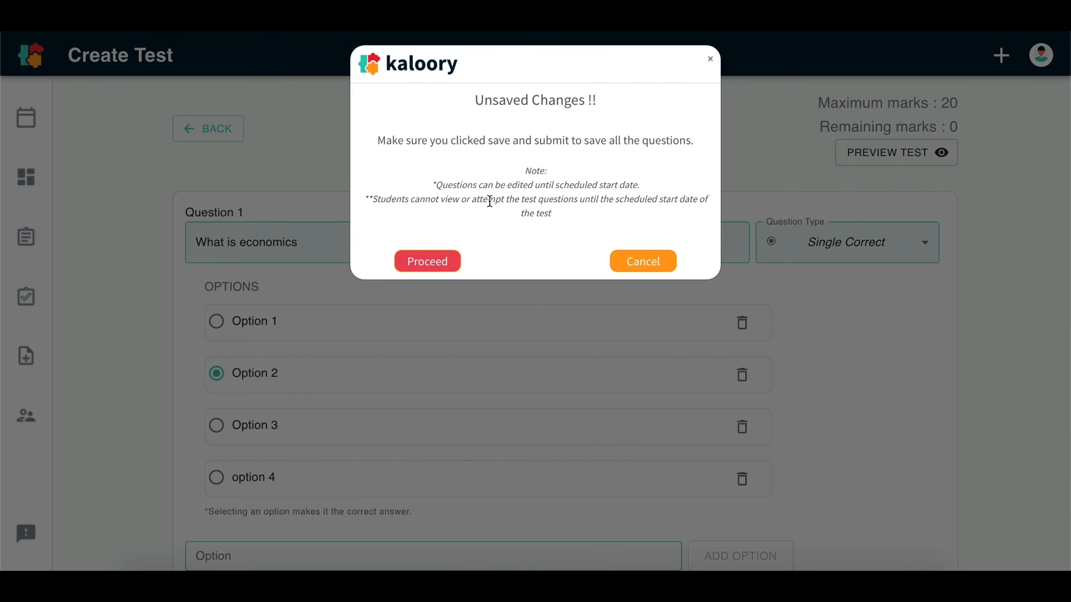
{"action": "left_click", "coordinate": [430, 264]}
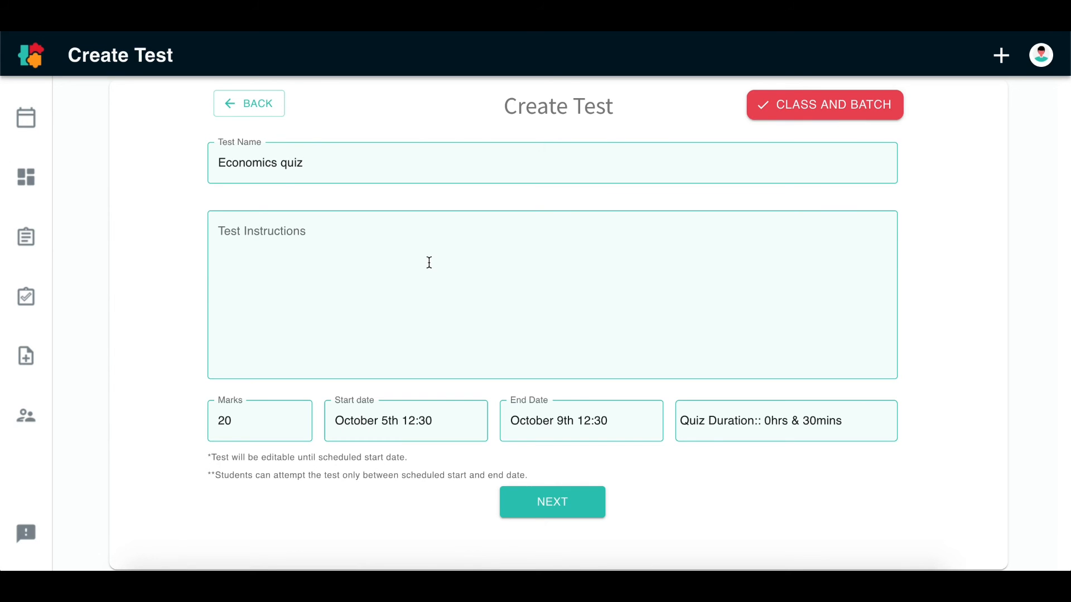
{"action": "left_click", "coordinate": [220, 107]}
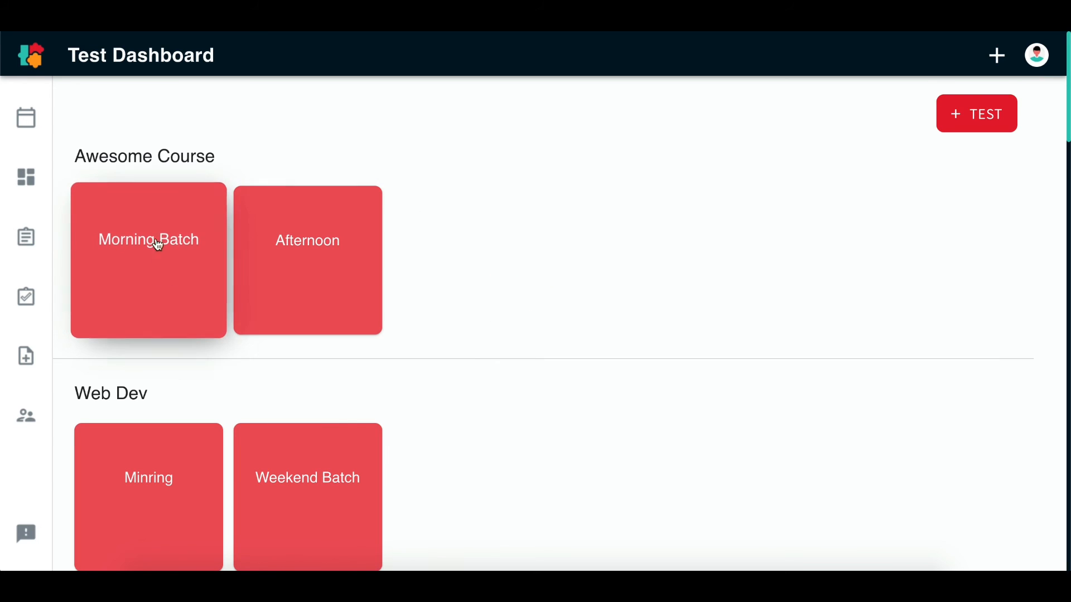
{"action": "left_click", "coordinate": [200, 271]}
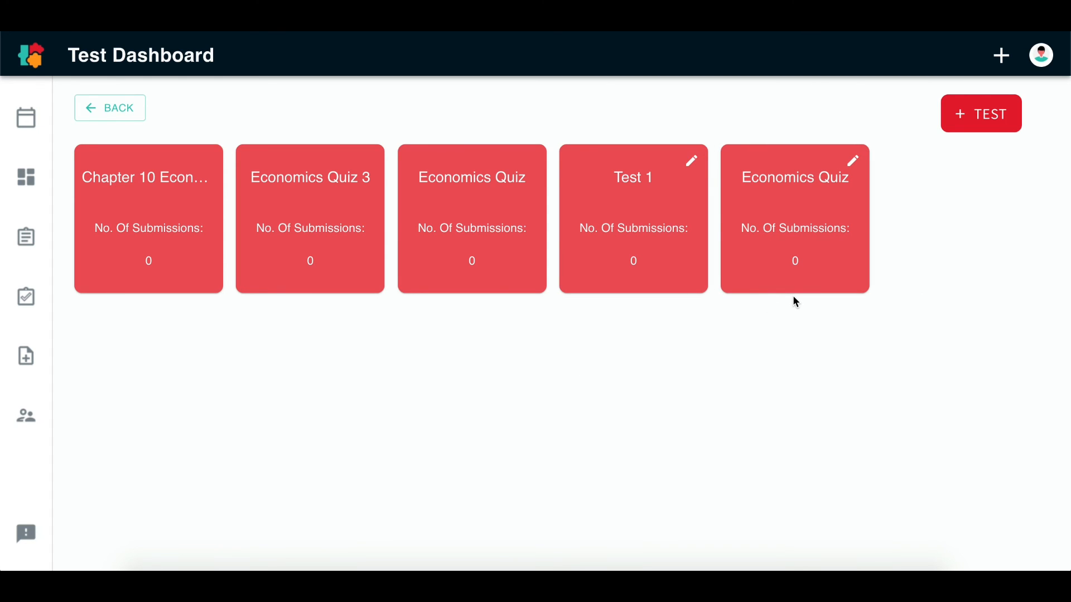
Review the class material list and look at the file upload dialog for adding material without uploading anything
{"action": "left_click", "coordinate": [31, 367]}
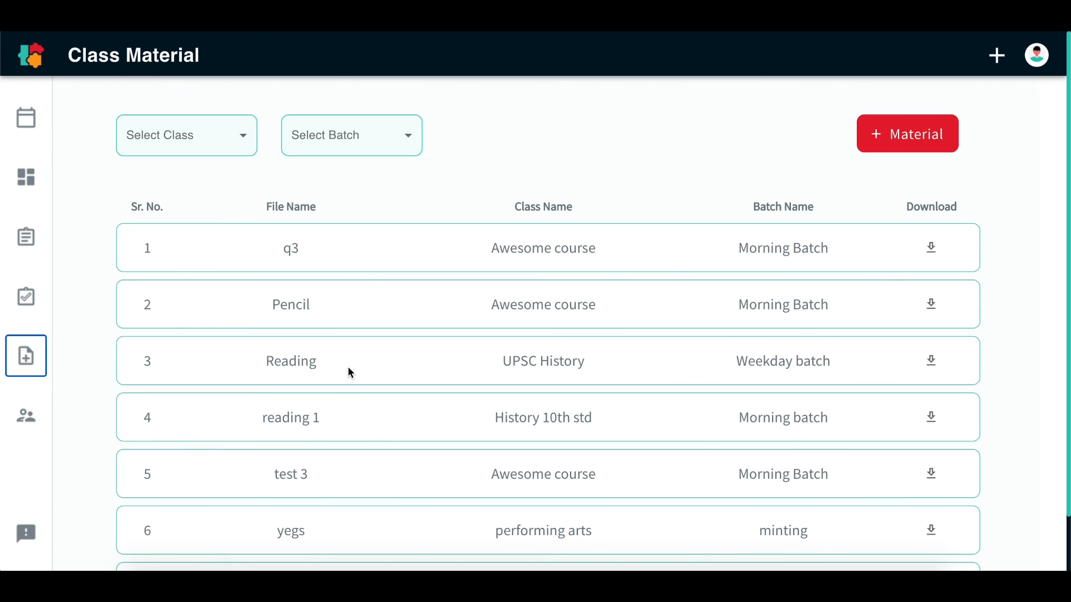
{"action": "scroll", "coordinate": [376, 445], "scroll_direction": "down", "scroll_amount": 2}
{"action": "scroll", "coordinate": [376, 445], "scroll_direction": "up", "scroll_amount": 2}
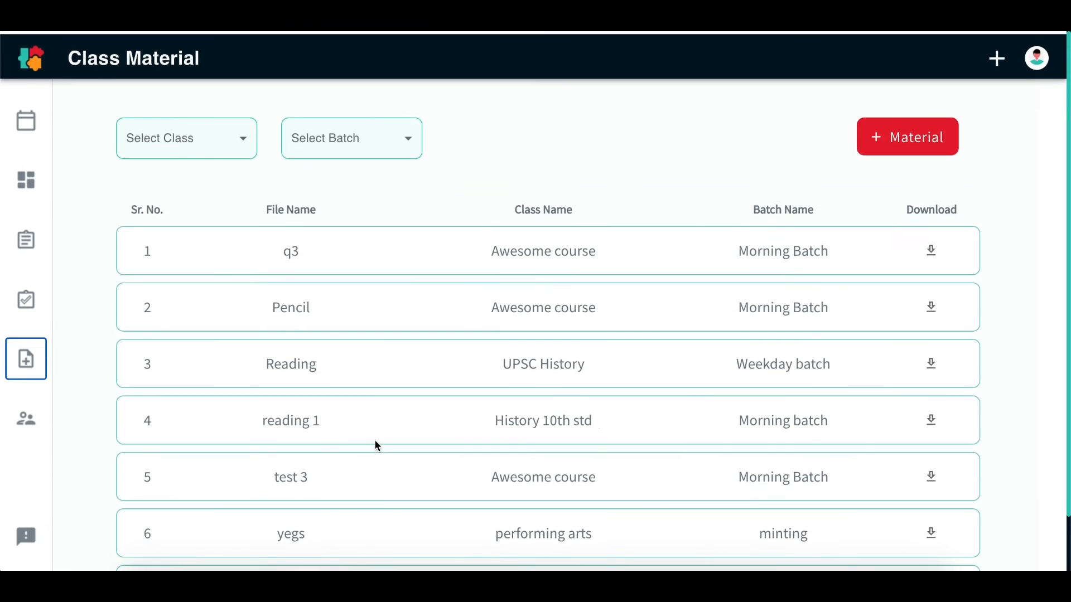
{"action": "left_click", "coordinate": [900, 140]}
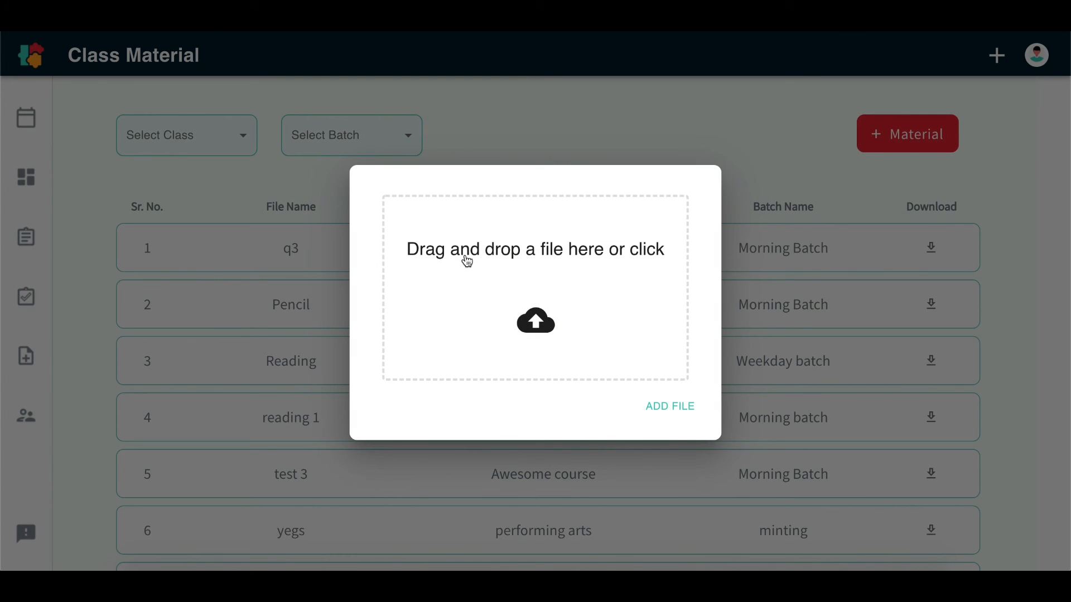
{"action": "left_click", "coordinate": [586, 507]}
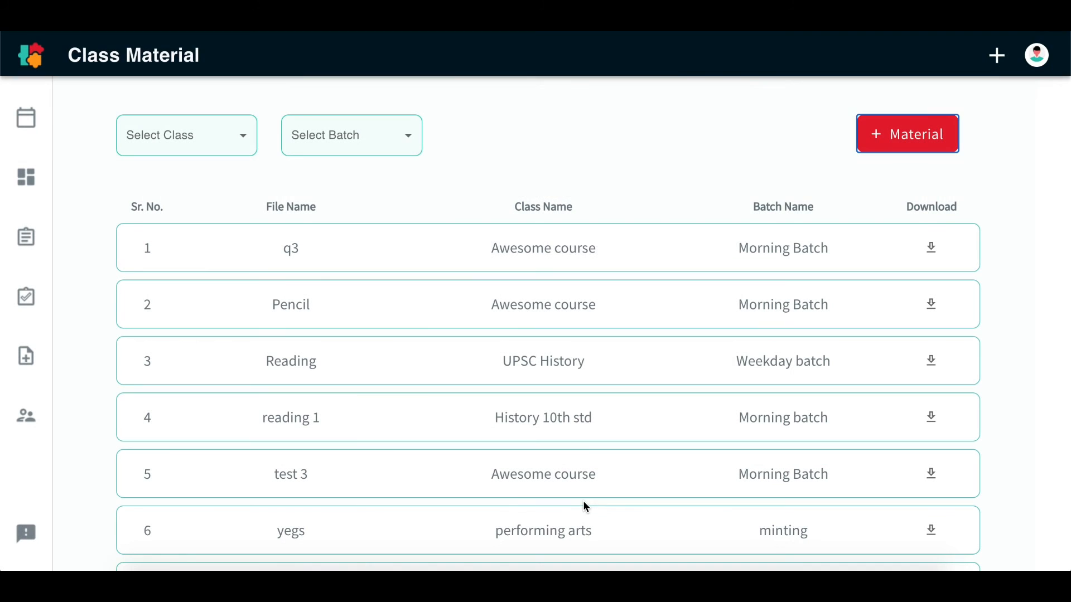
{"action": "scroll", "coordinate": [371, 334], "scroll_direction": "down", "scroll_amount": 1}
{"action": "scroll", "coordinate": [371, 333], "scroll_direction": "down", "scroll_amount": 2}
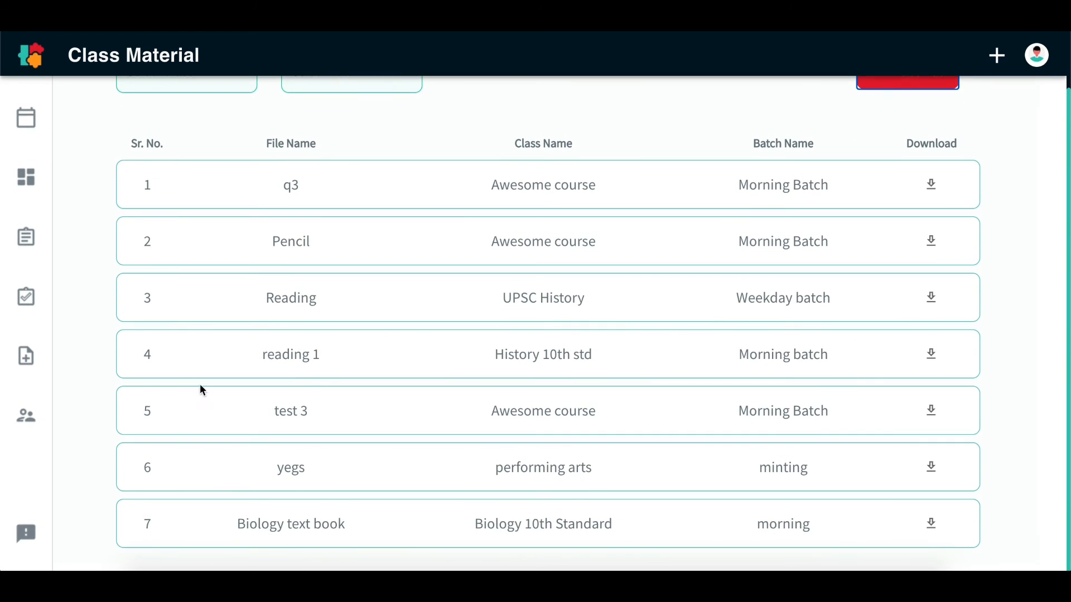
Browse the student list, then filter it by the Awesome course class and its Morning Batch
{"action": "left_click", "coordinate": [26, 415]}
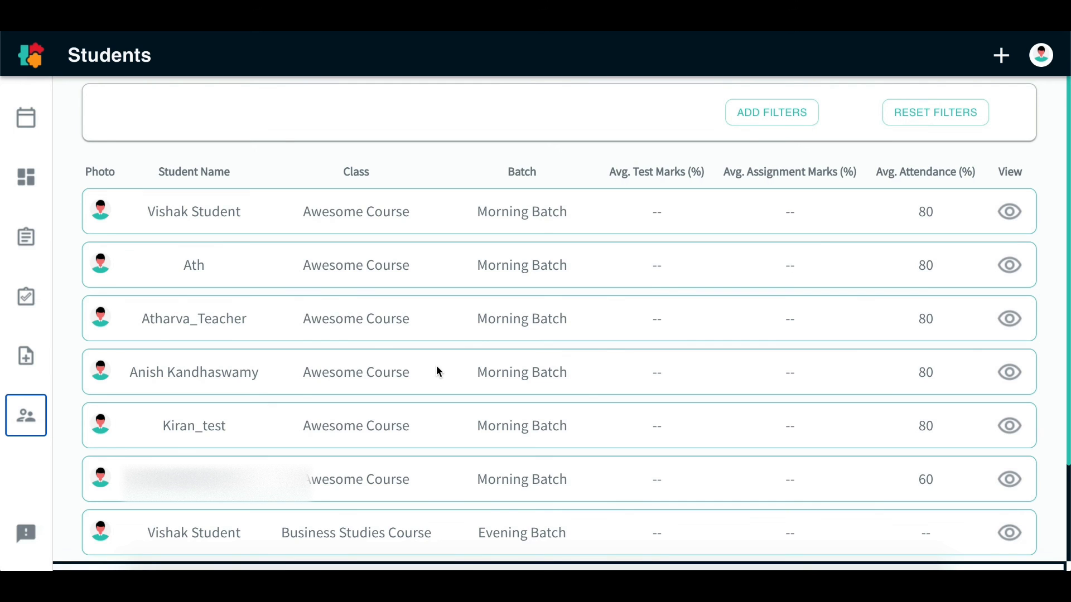
{"action": "scroll", "coordinate": [436, 372], "scroll_direction": "down", "scroll_amount": 3}
{"action": "scroll", "coordinate": [436, 372], "scroll_direction": "up", "scroll_amount": 3}
{"action": "left_click", "coordinate": [765, 123]}
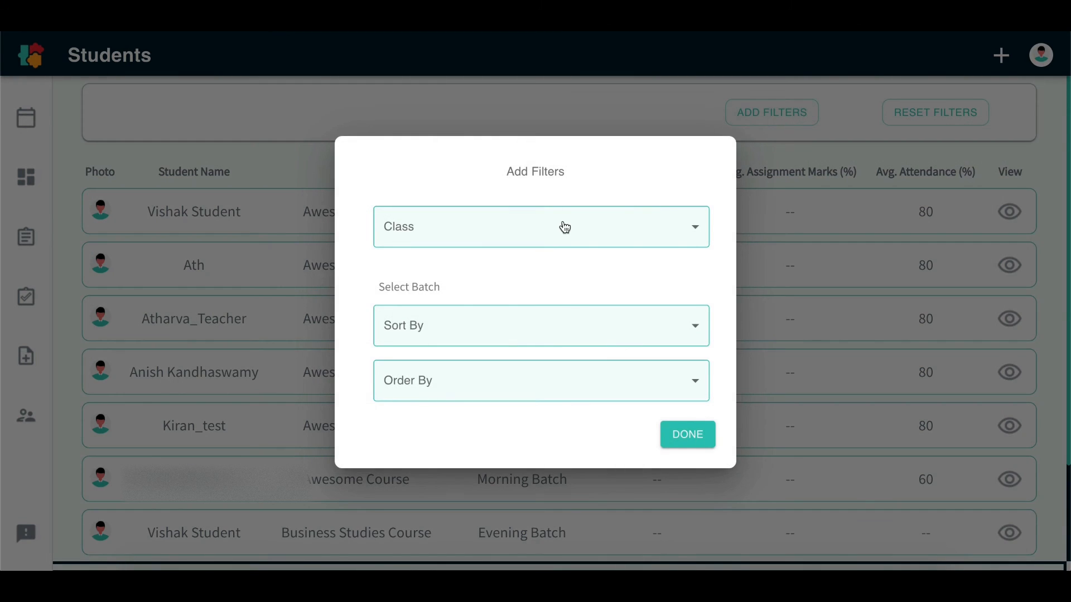
{"action": "left_click", "coordinate": [565, 227]}
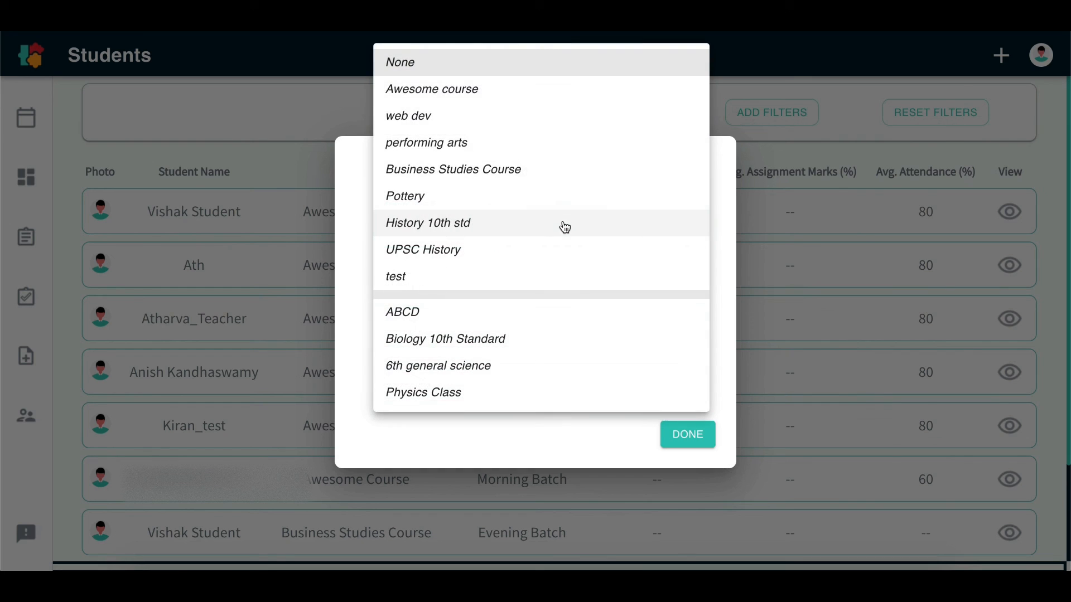
{"action": "left_click", "coordinate": [519, 89]}
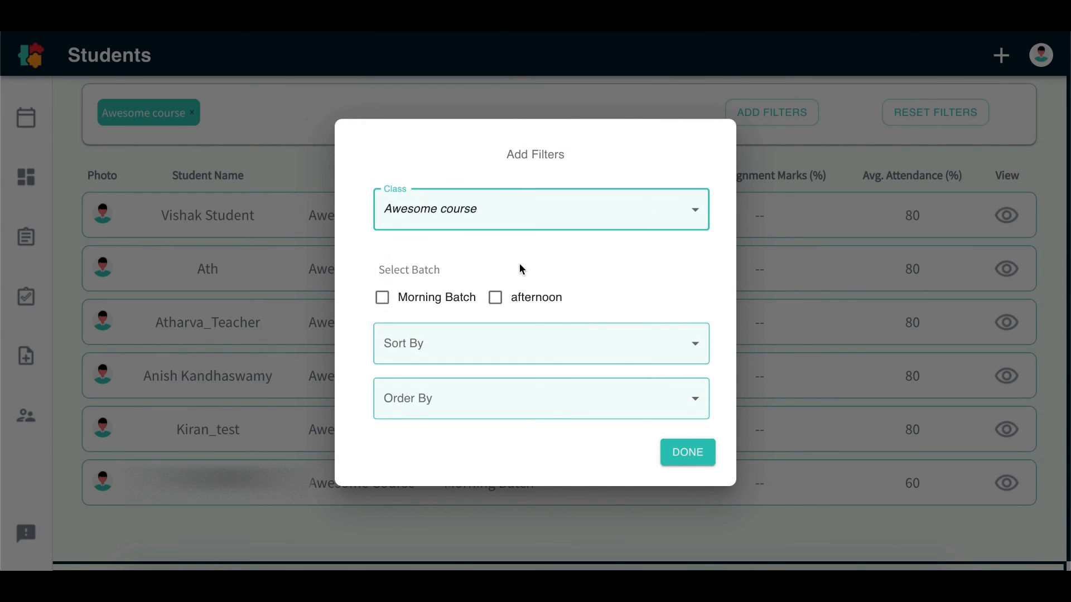
{"action": "left_click", "coordinate": [383, 300]}
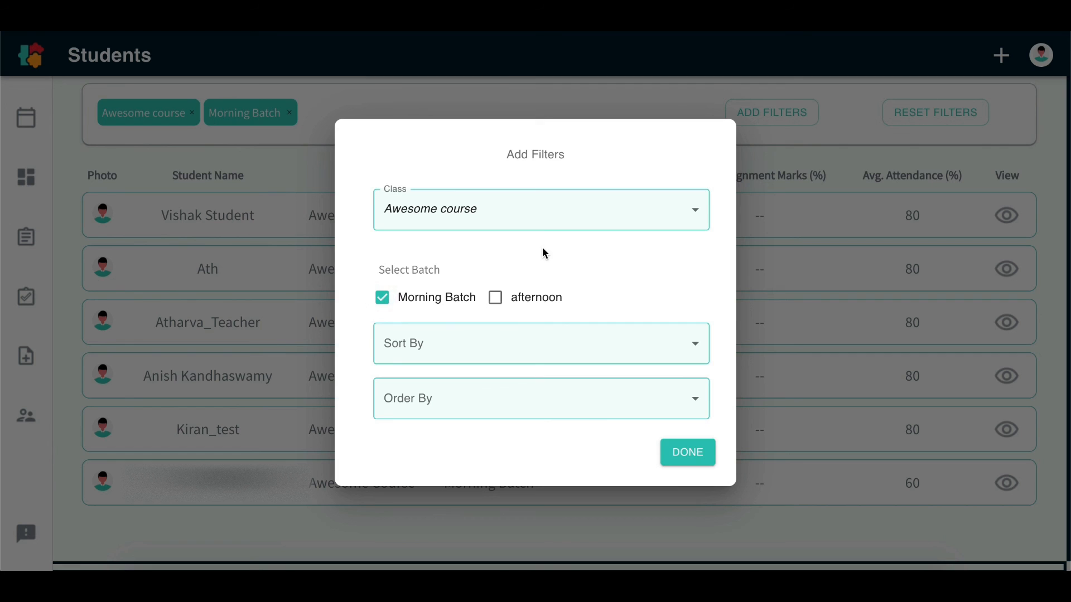
Sort the filtered students by Attendance in Ascending order and apply the filter settings
{"action": "left_click", "coordinate": [528, 398]}
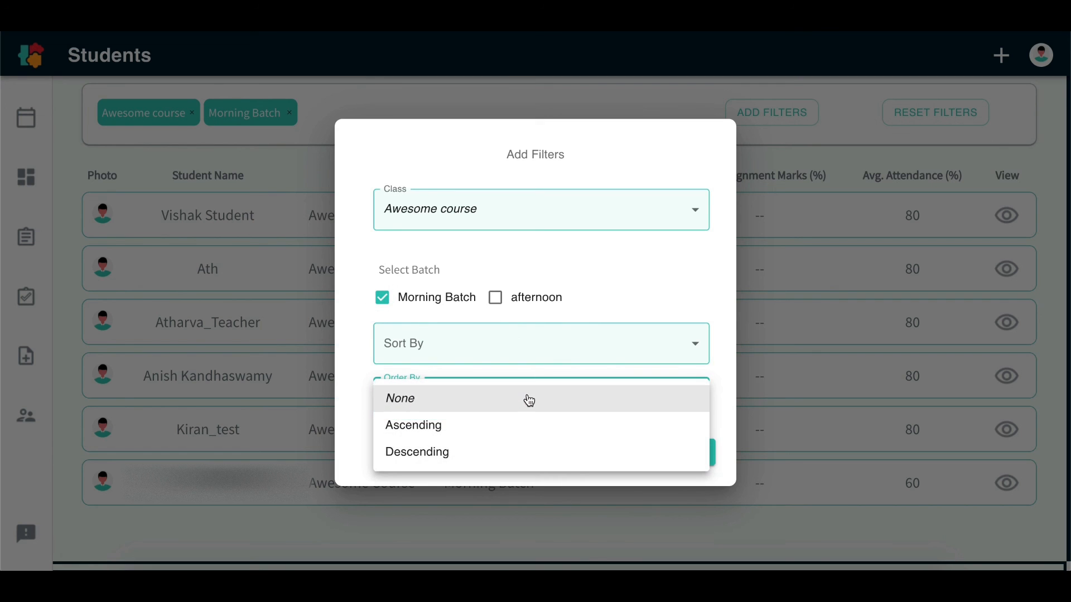
{"action": "left_click", "coordinate": [509, 452]}
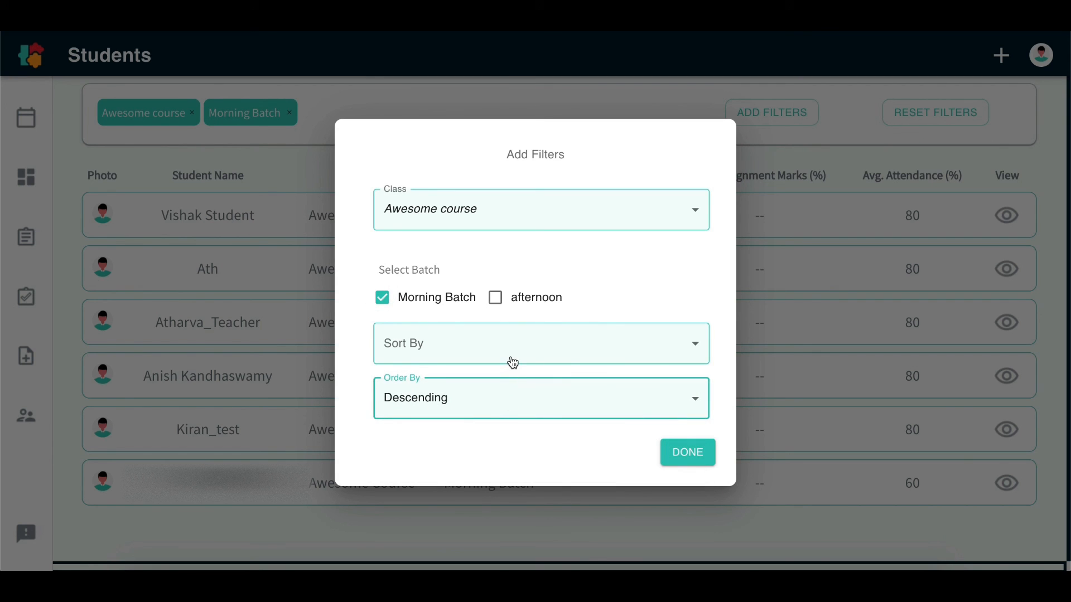
{"action": "left_click", "coordinate": [493, 405]}
{"action": "left_click", "coordinate": [498, 373]}
{"action": "left_click", "coordinate": [508, 352]}
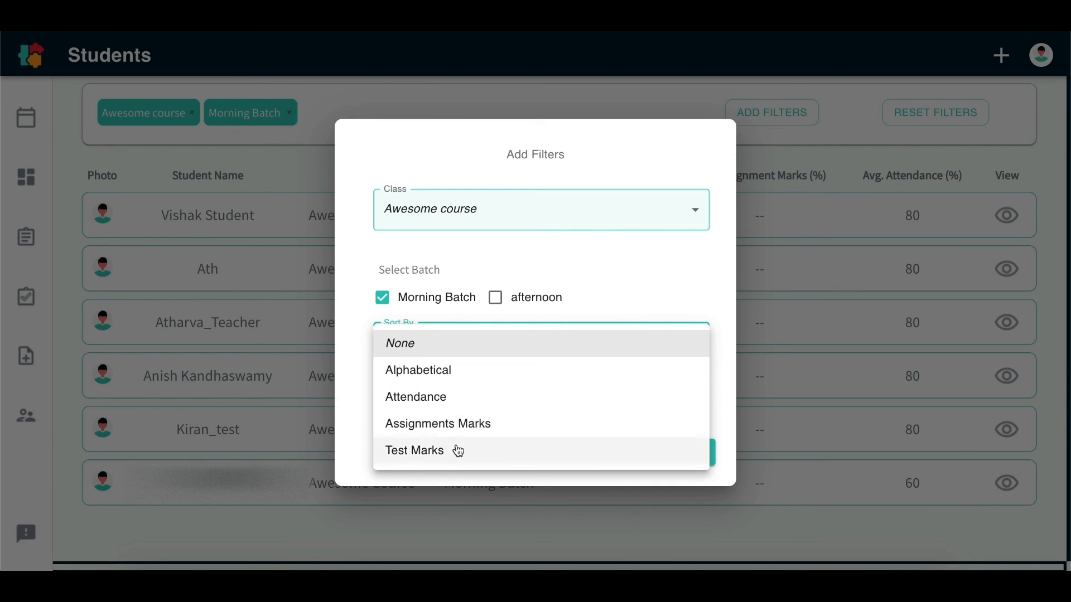
{"action": "left_click", "coordinate": [461, 400]}
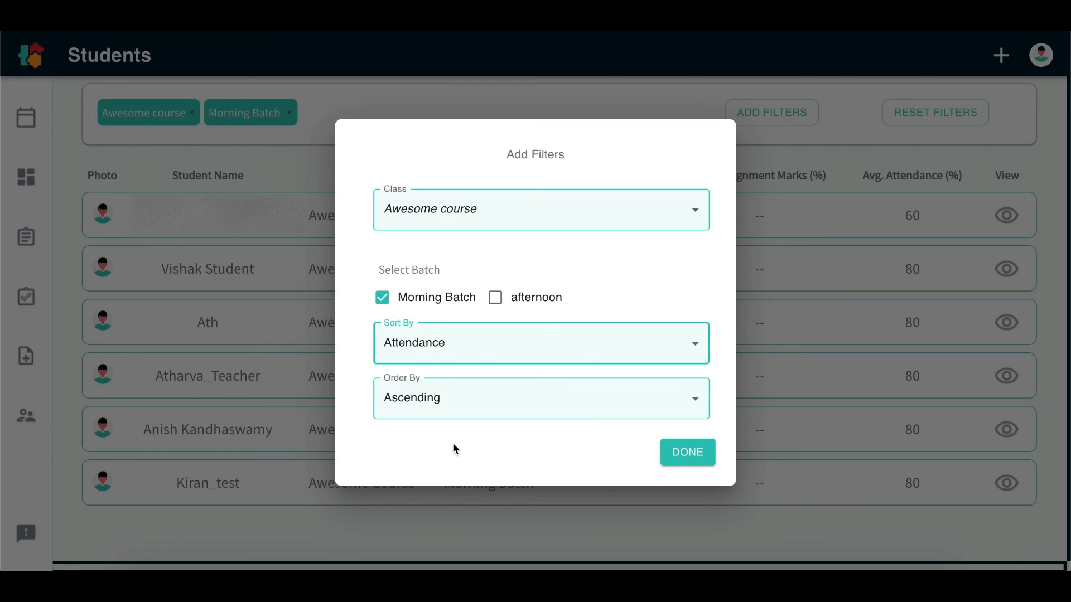
{"action": "left_click", "coordinate": [687, 452]}
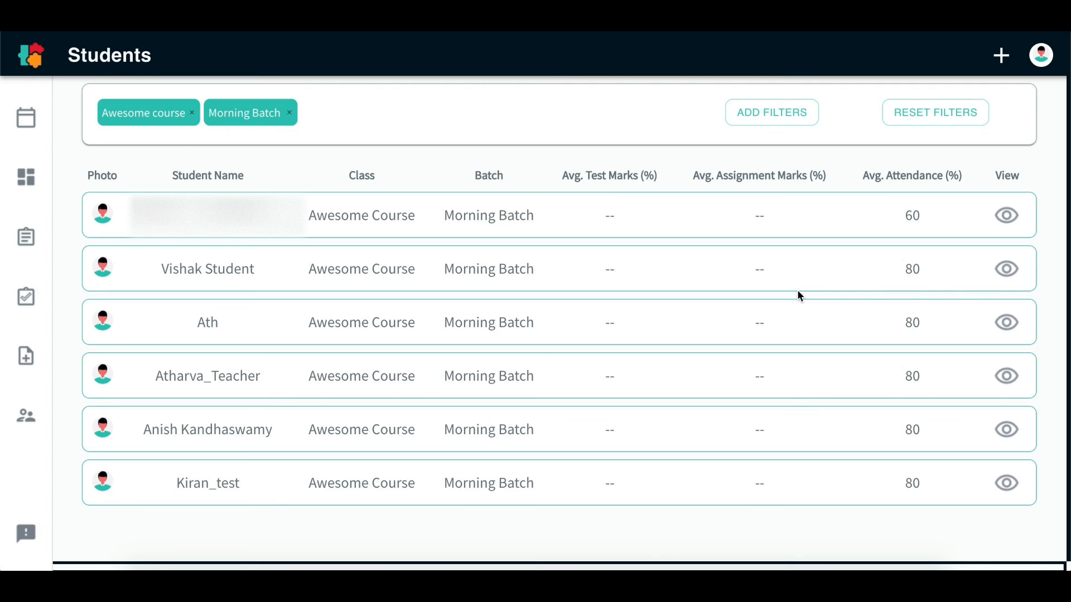
Remove the Morning Batch and Awesome course filters from the student list
{"action": "left_click", "coordinate": [292, 115]}
{"action": "left_click", "coordinate": [192, 113]}
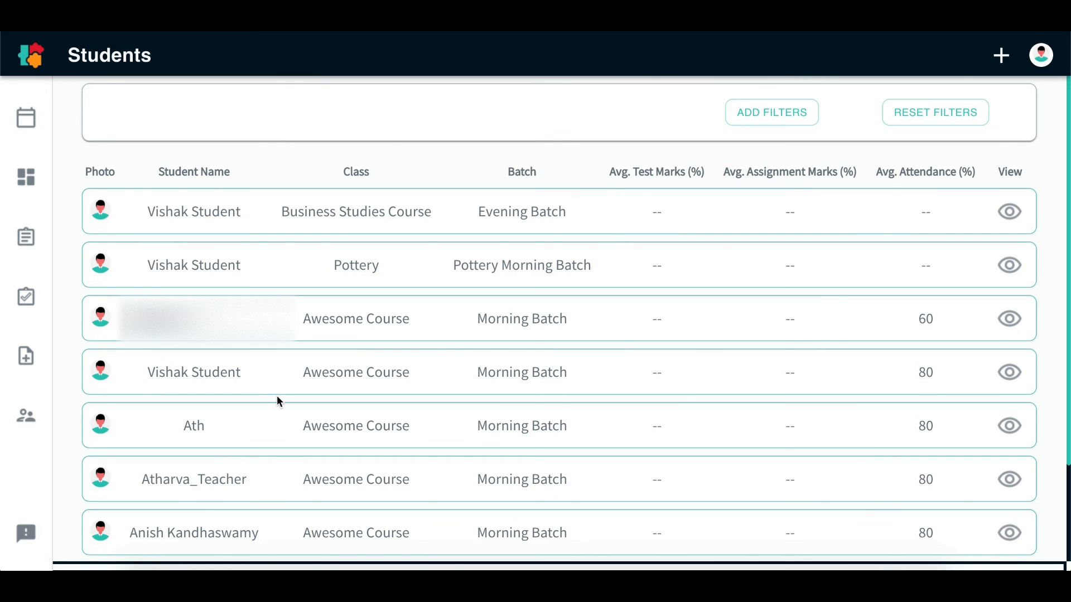